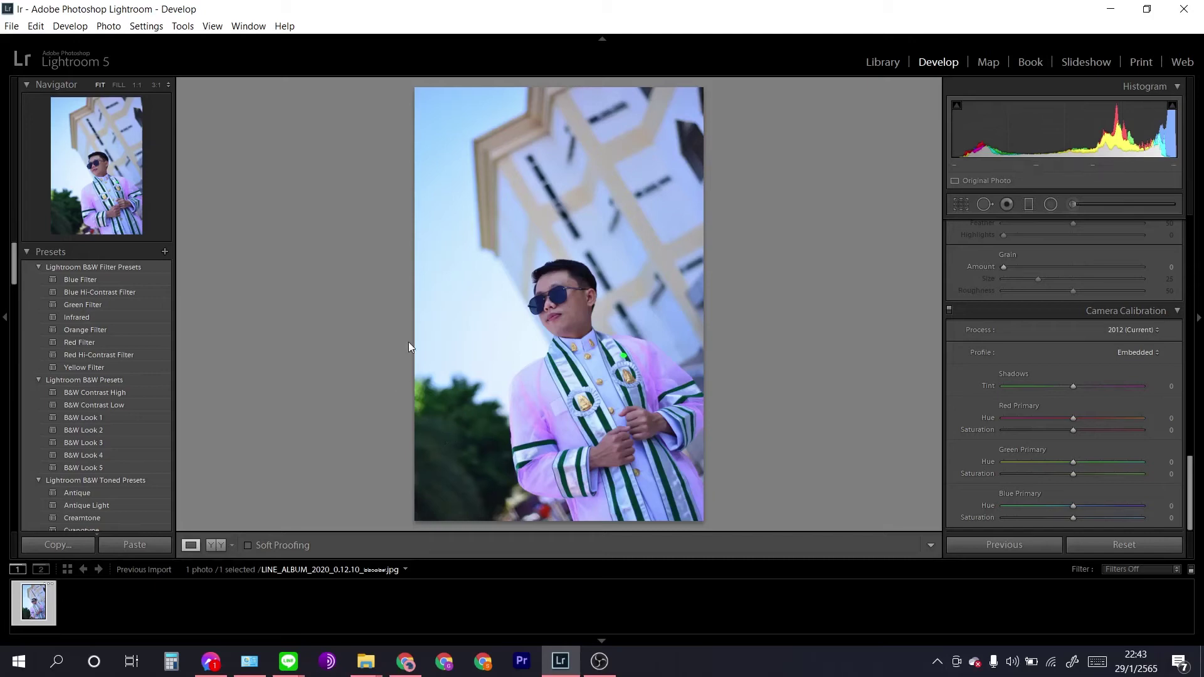
# Hide the presets panel and filmstrip, and bring the Basic panel into view.
pyautogui.click(4, 318)
pyautogui.press('F6')
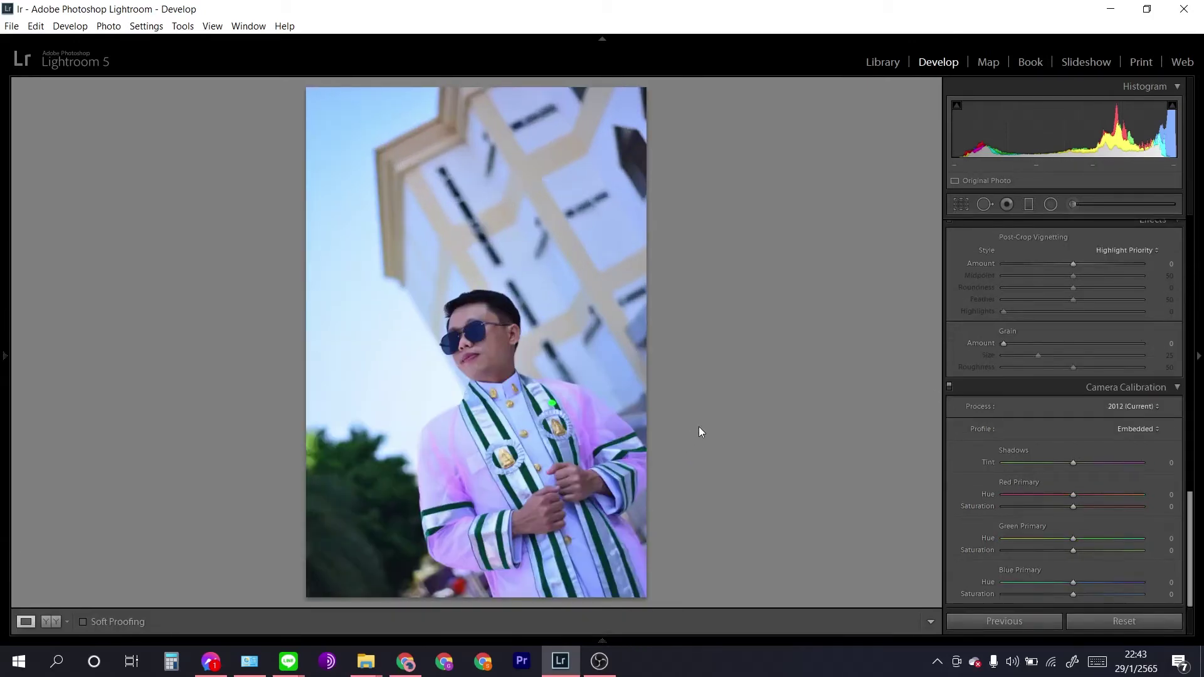
pyautogui.scroll(10, 961, 406)
pyautogui.scroll(10, 961, 406)
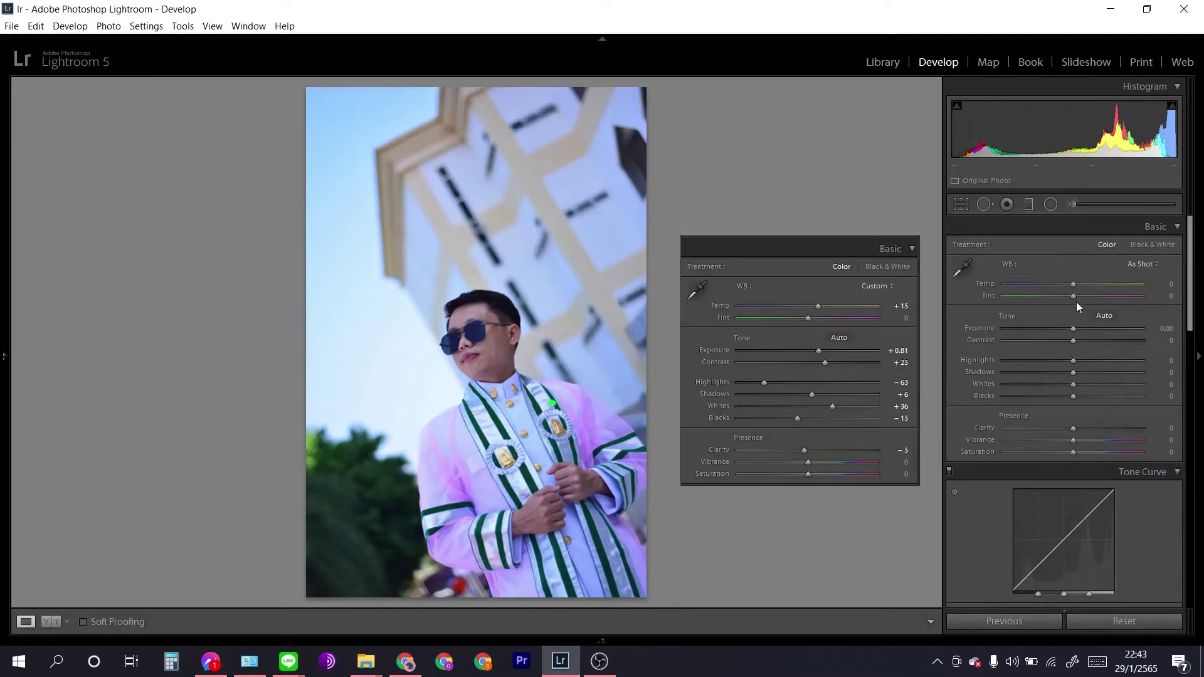
# Warm the white balance to +15 and set exposure to +0.81.
pyautogui.moveTo(1069, 289); pyautogui.dragTo(1083, 287)
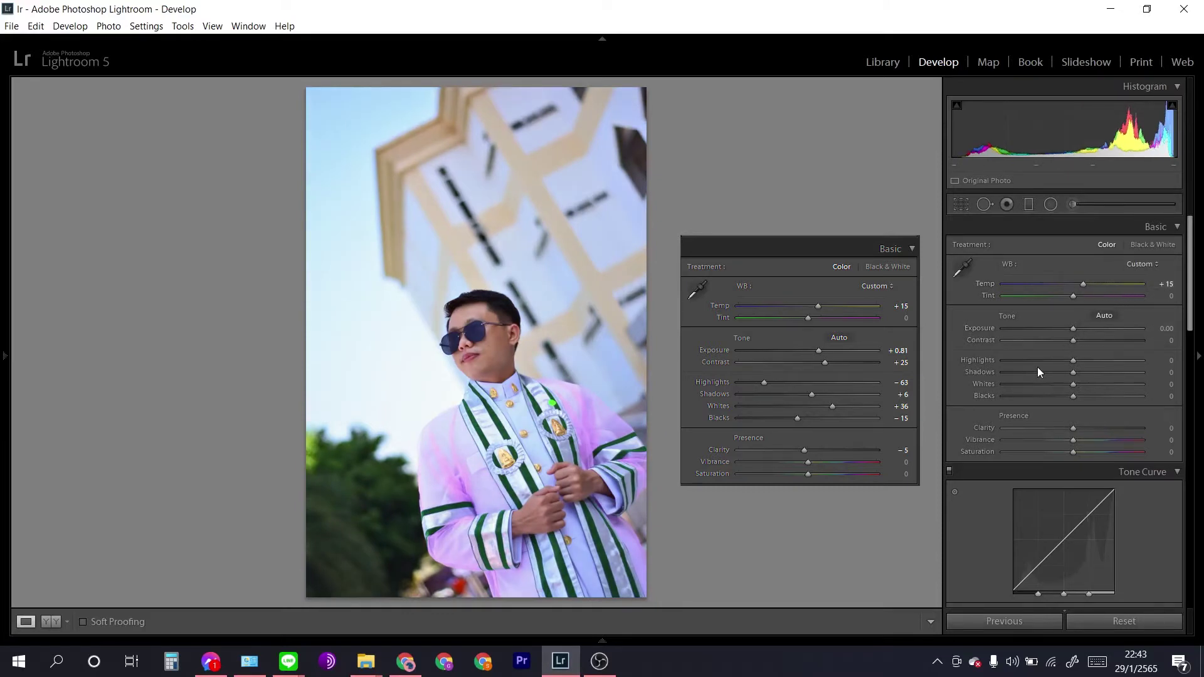
pyautogui.moveTo(1073, 328); pyautogui.dragTo(1079, 329)
pyautogui.click(1164, 329)
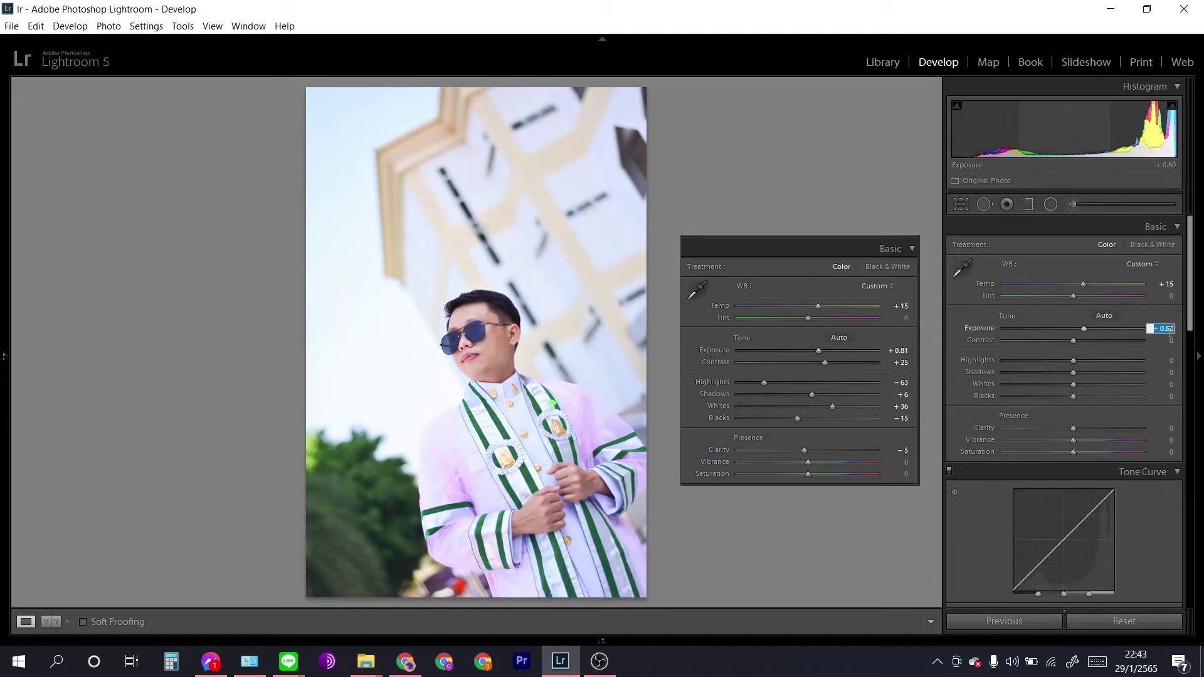
pyautogui.write('0')
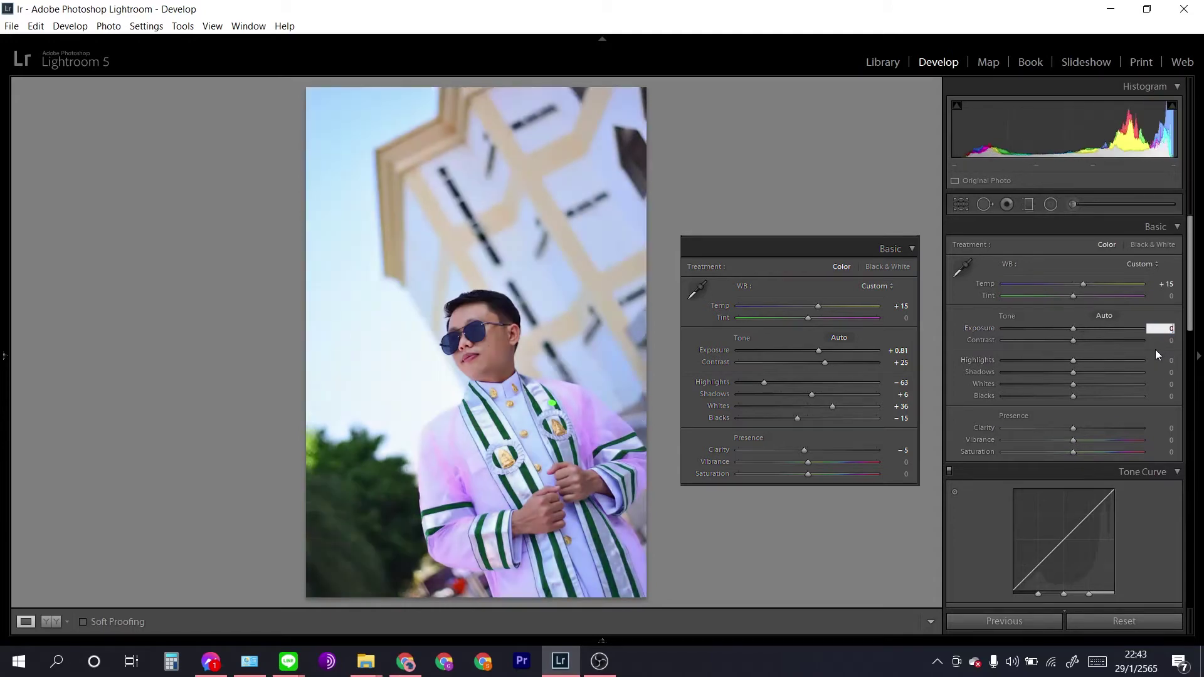
pyautogui.write('.81')
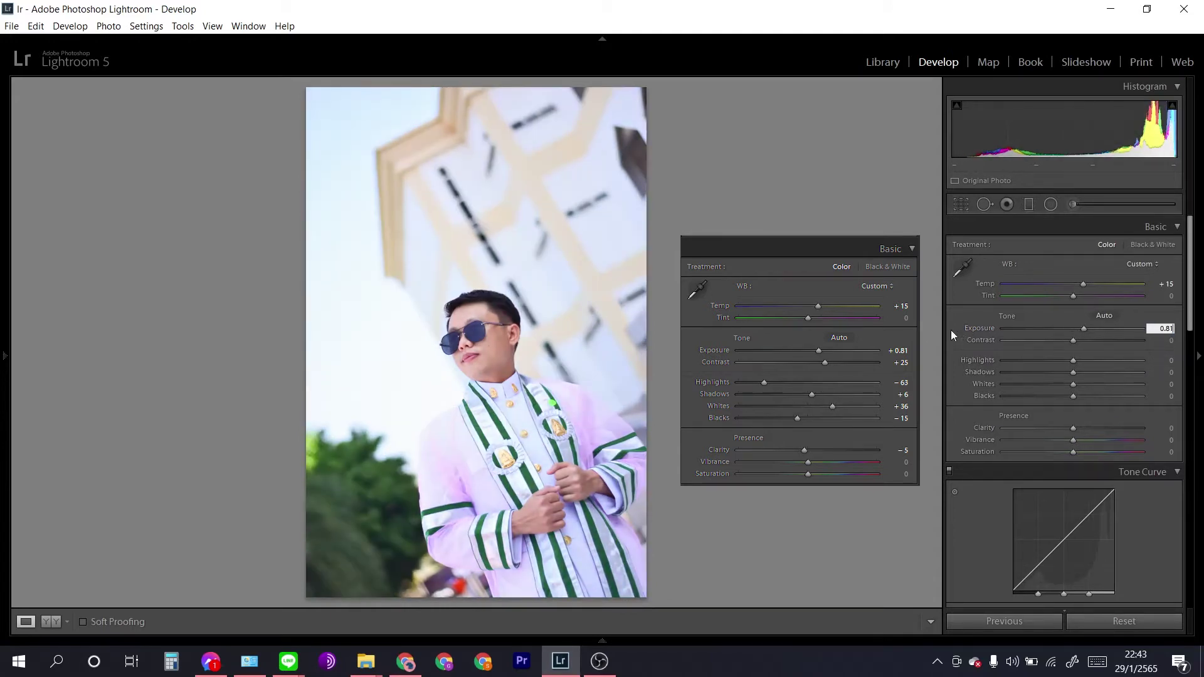
pyautogui.press('Return')
pyautogui.scroll(5, 1073, 340)
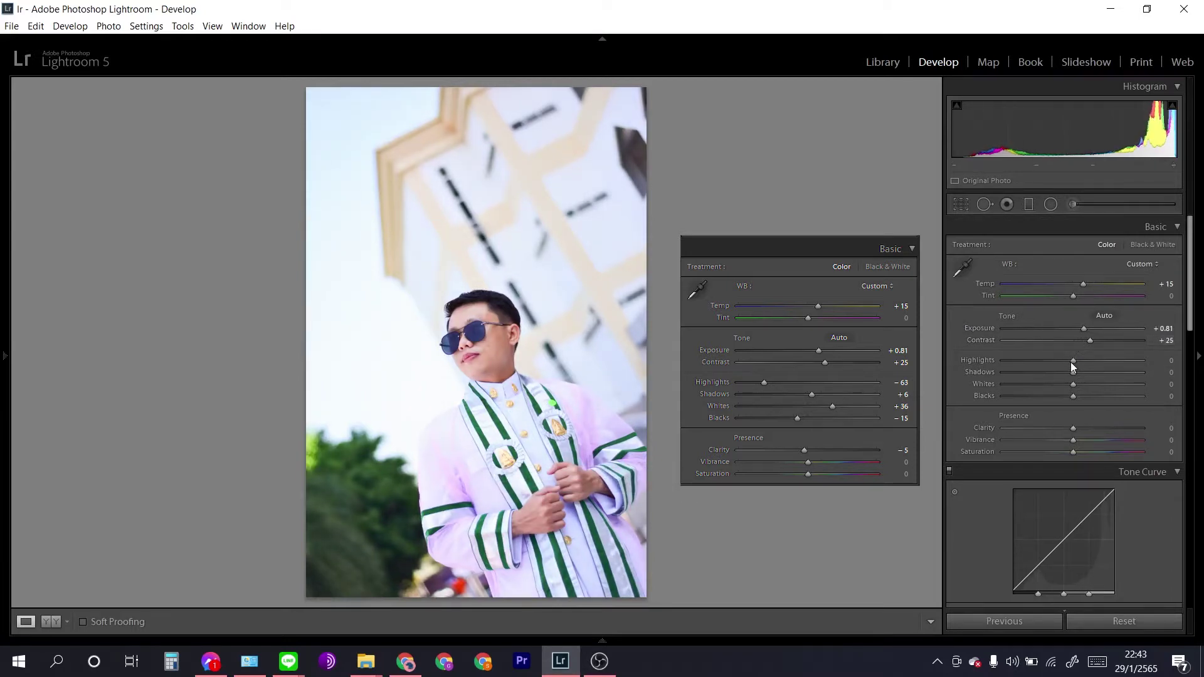
pyautogui.scroll(-7, 1072, 361)
pyautogui.scroll(-6, 1069, 360)
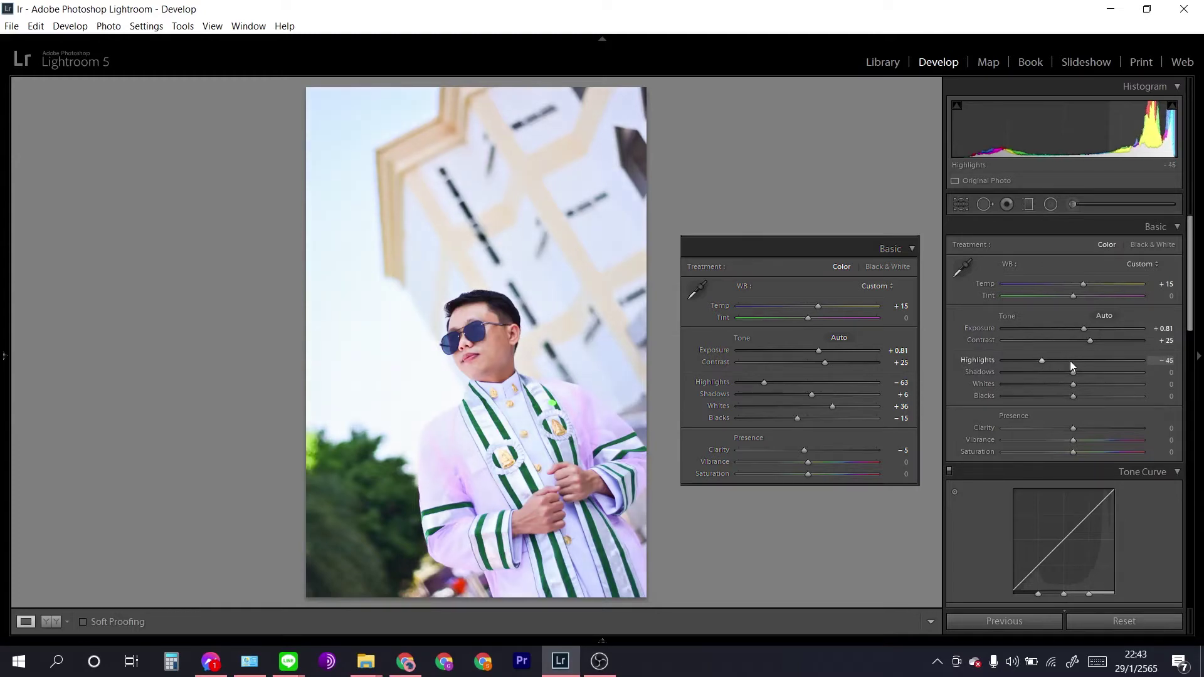
# Set highlights to −63 and shadows to +6.
pyautogui.click(1159, 361)
pyautogui.write('-63')
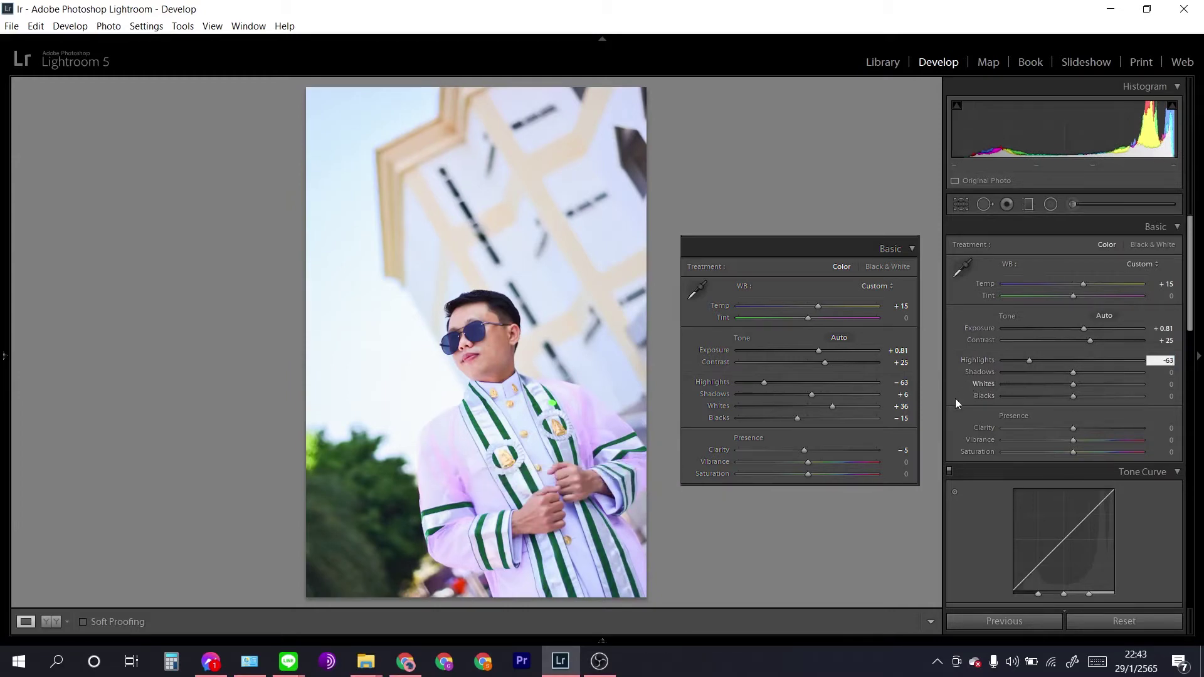
pyautogui.scroll(2, 1072, 374)
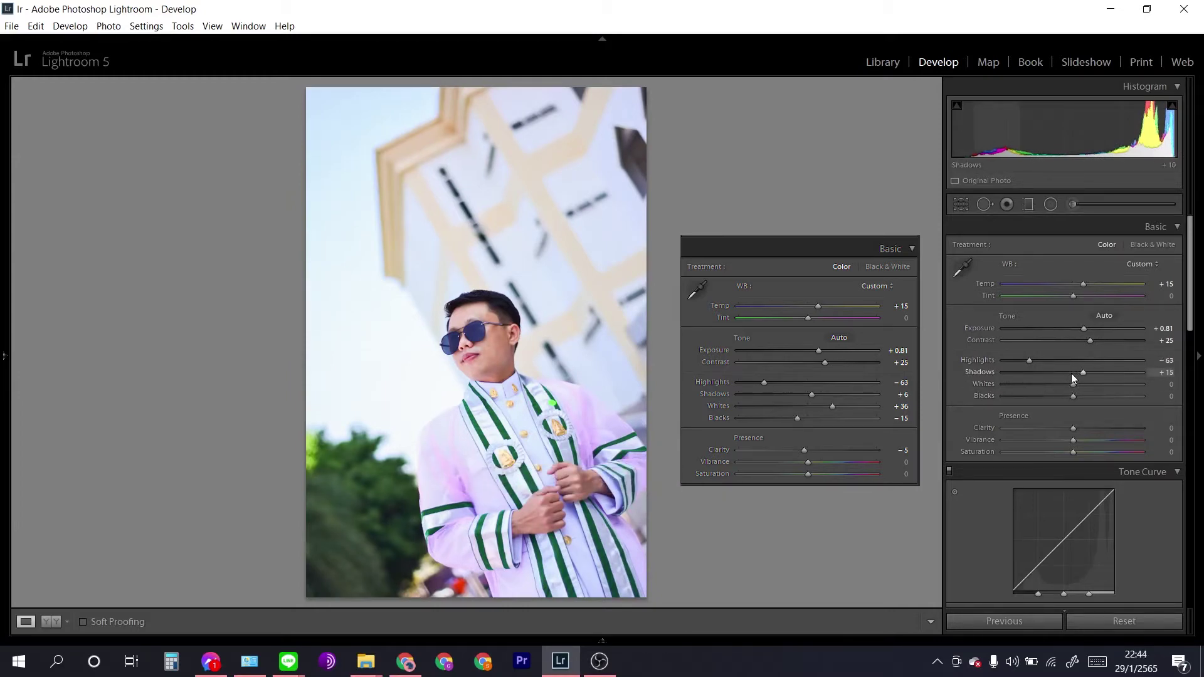
pyautogui.click(1163, 372)
pyautogui.press('Down')
pyautogui.press('Down')
pyautogui.press('Down')
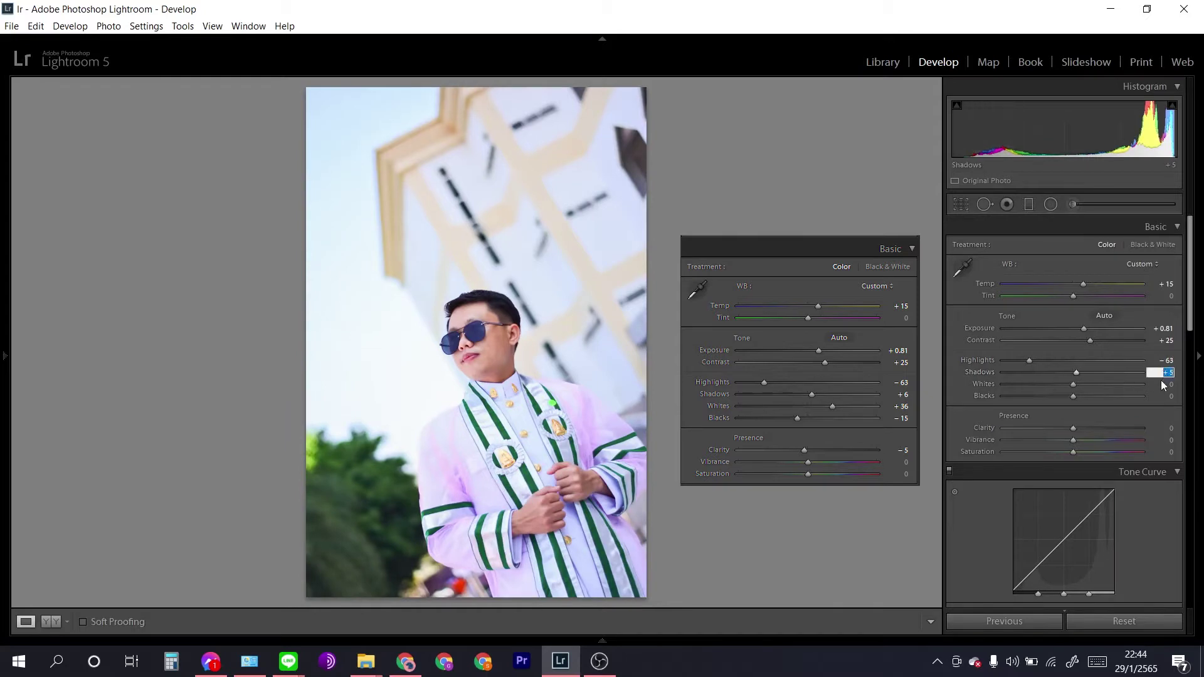
pyautogui.click(1073, 385)
# Set whites to +36 in the Basic panel.
pyautogui.scroll(2, 1072, 383)
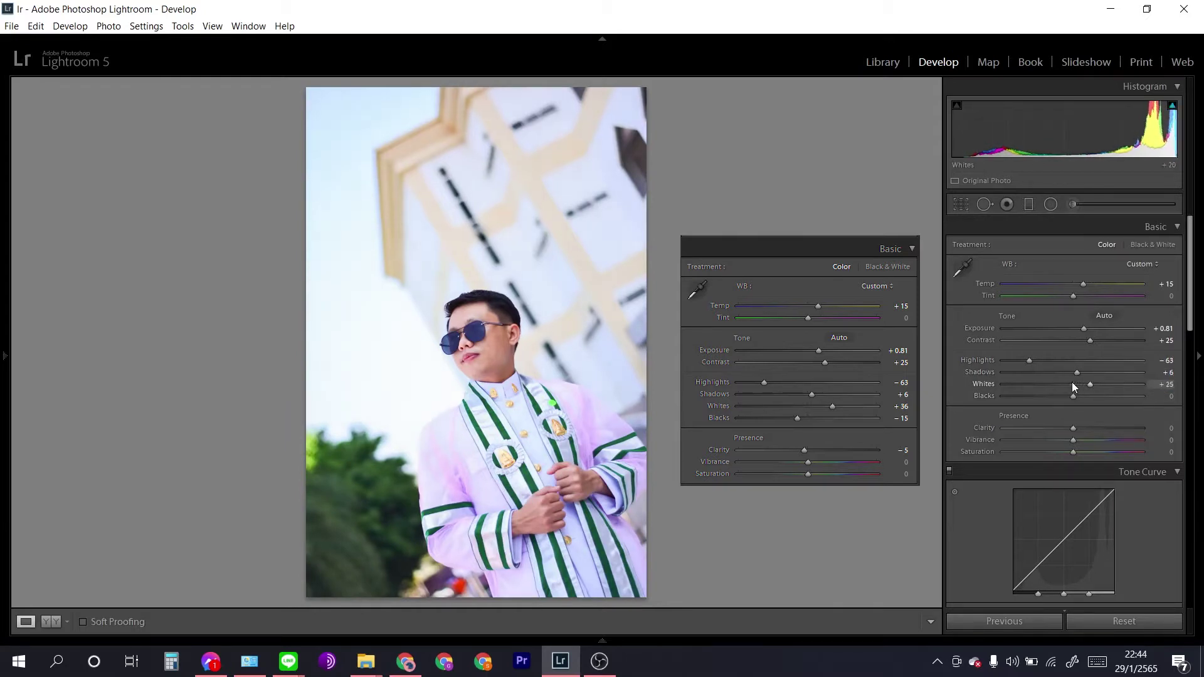
pyautogui.scroll(2, 1072, 383)
pyautogui.scroll(2, 1072, 383)
pyautogui.scroll(2, 1072, 383)
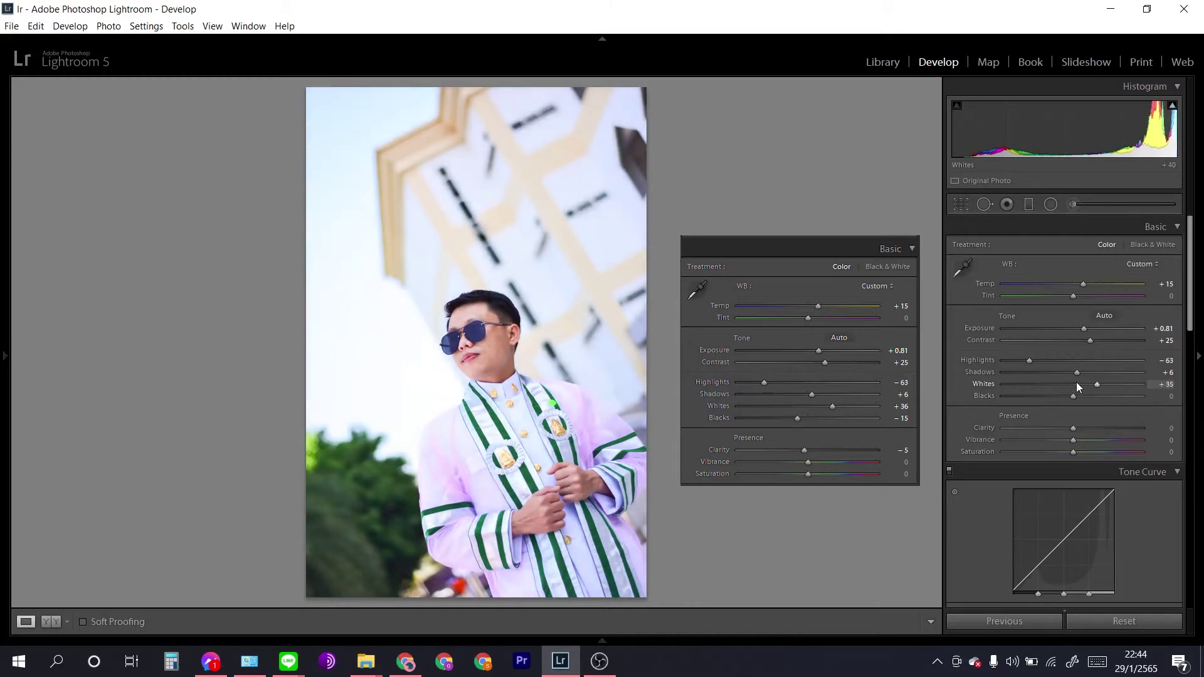
pyautogui.click(1165, 384)
pyautogui.press('Down')
pyautogui.press('Down')
pyautogui.press('Down')
pyautogui.click(1073, 397)
pyautogui.scroll(-3, 1073, 397)
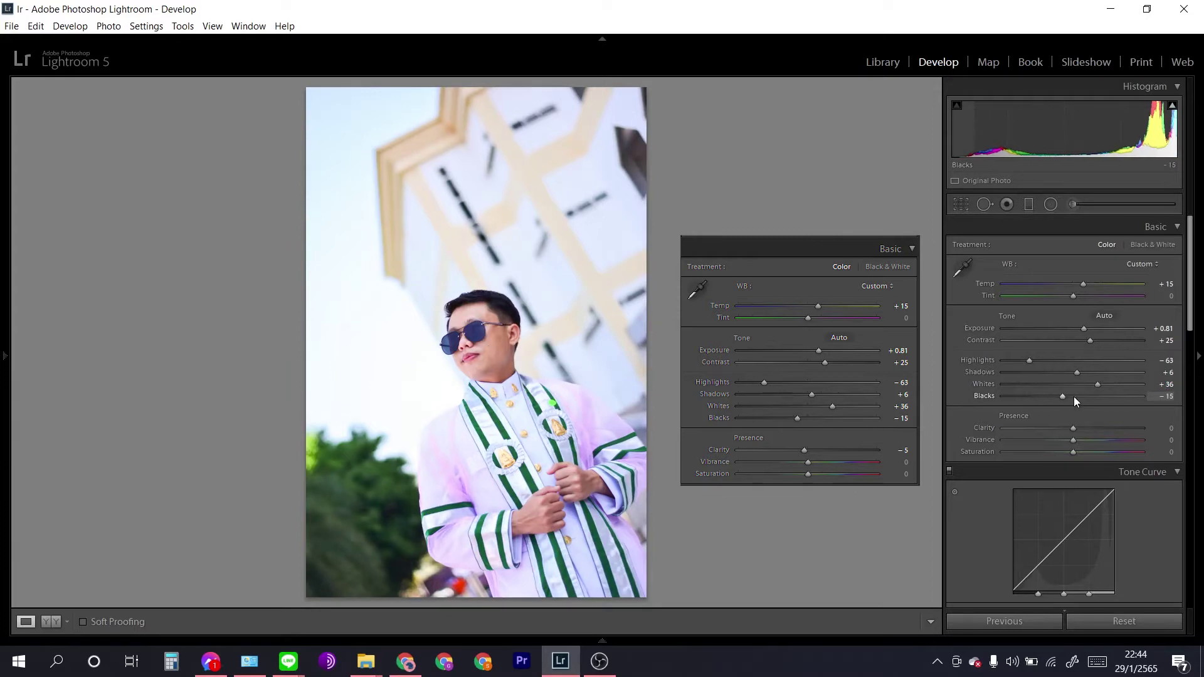
pyautogui.scroll(-1, 1083, 426)
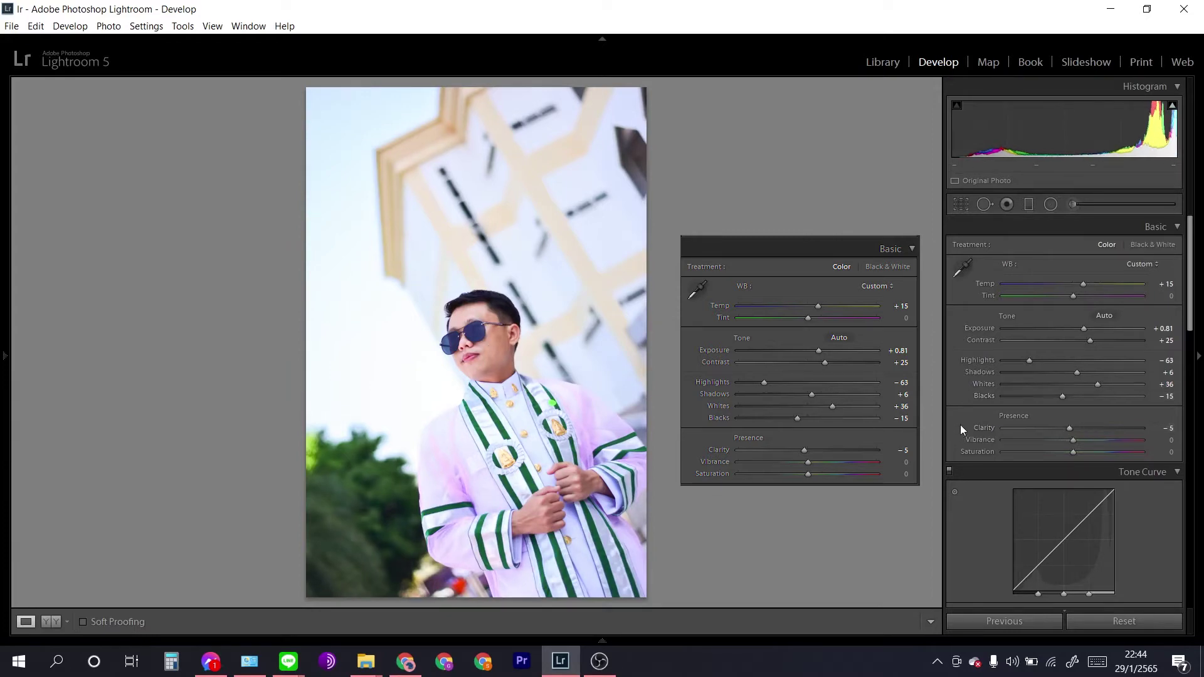
pyautogui.scroll(-3, 961, 424)
# Set the Tone Curve Lights region to −17.
pyautogui.scroll(-3, 978, 436)
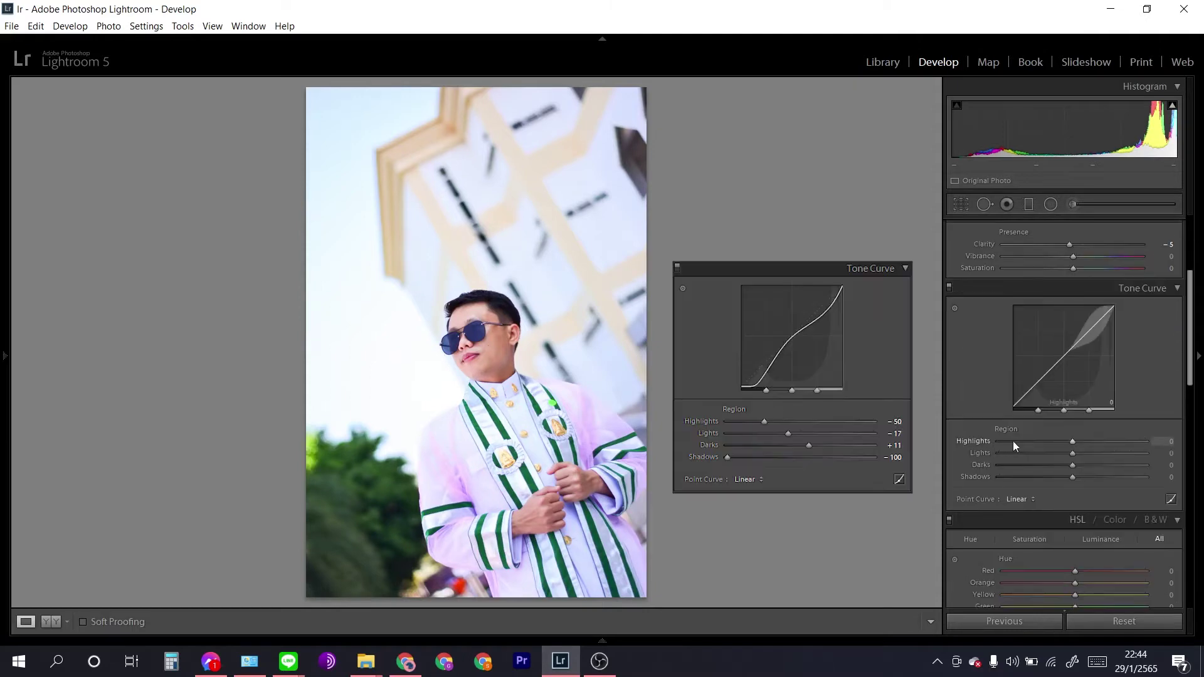
pyautogui.scroll(-3, 1070, 438)
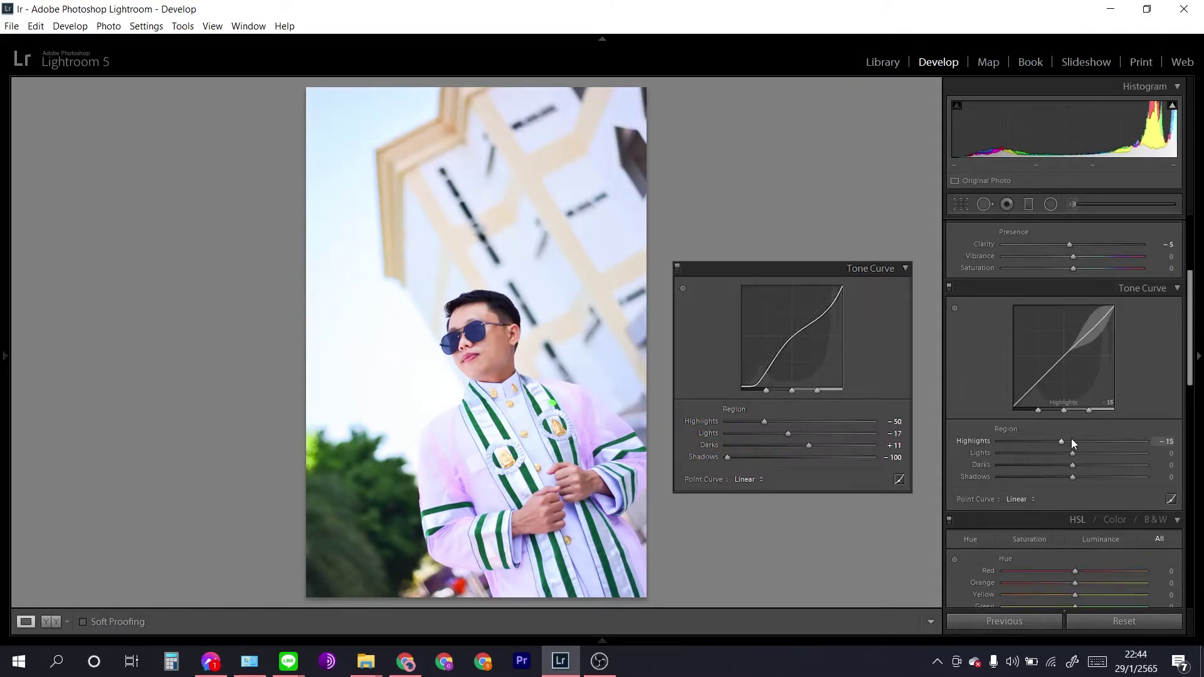
pyautogui.scroll(-7, 1070, 438)
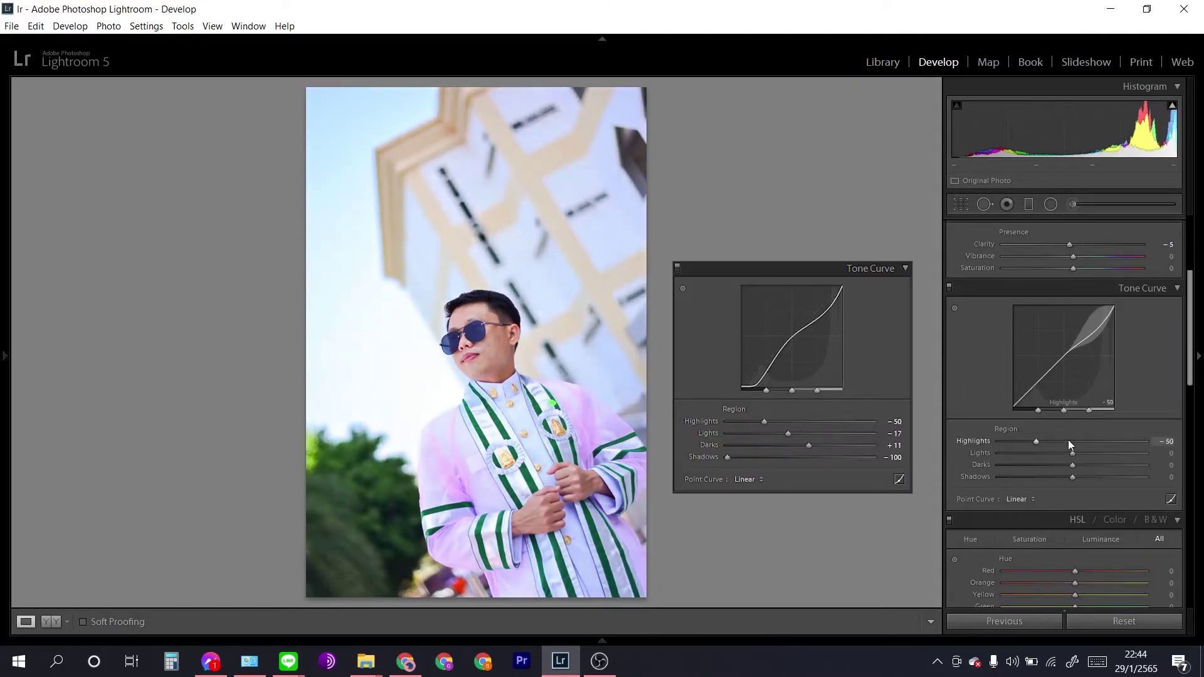
pyautogui.scroll(-2, 1073, 453)
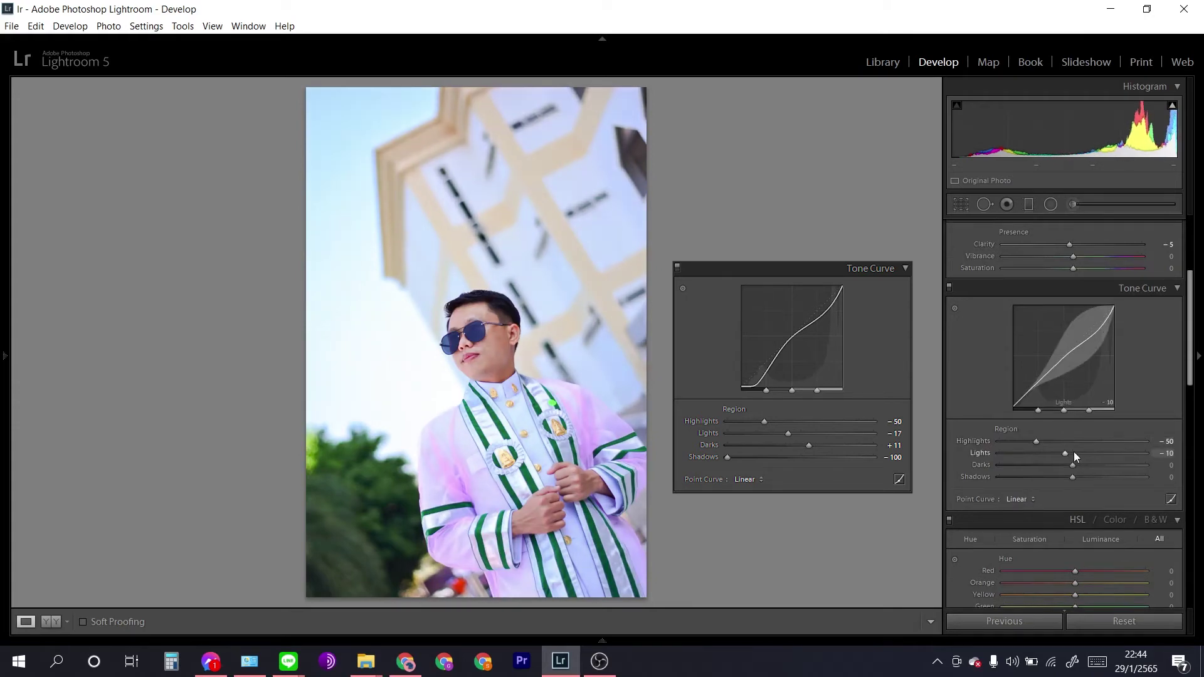
pyautogui.scroll(-3, 1074, 452)
pyautogui.click(1165, 453)
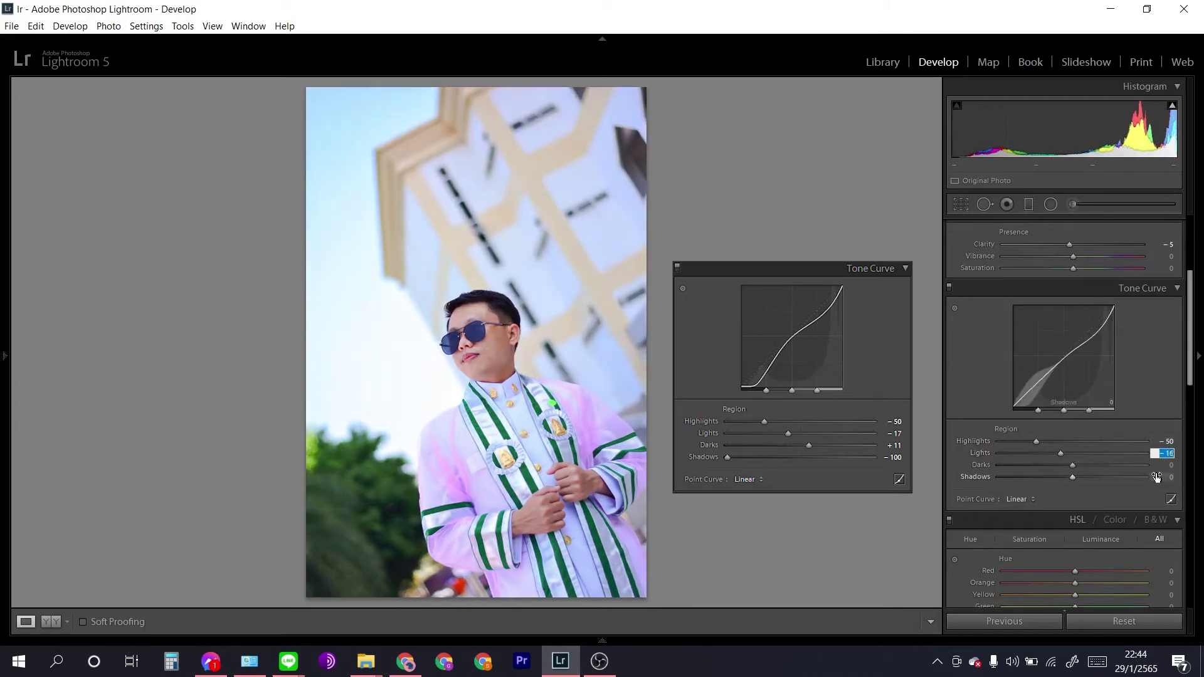
pyautogui.press('Down')
pyautogui.press('Return')
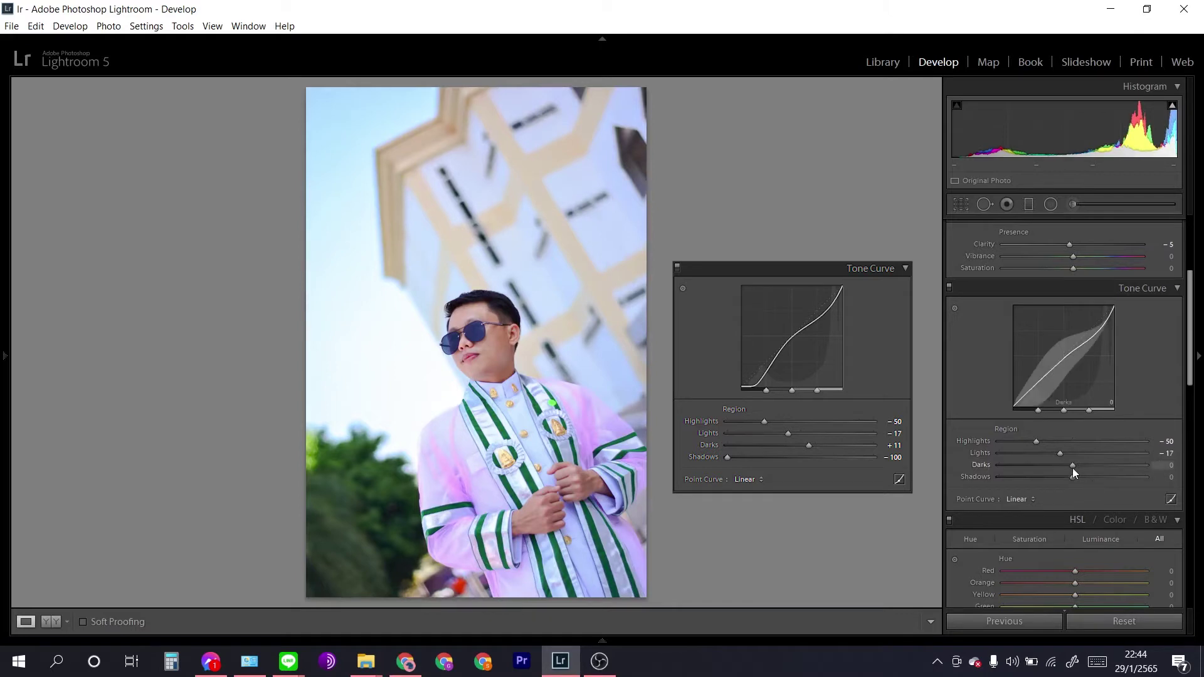
# Set tone curve Darks to +11 and drag Shadows down to −100.
pyautogui.scroll(3, 1073, 464)
pyautogui.click(1071, 478)
pyautogui.moveTo(1072, 478); pyautogui.dragTo(949, 507)
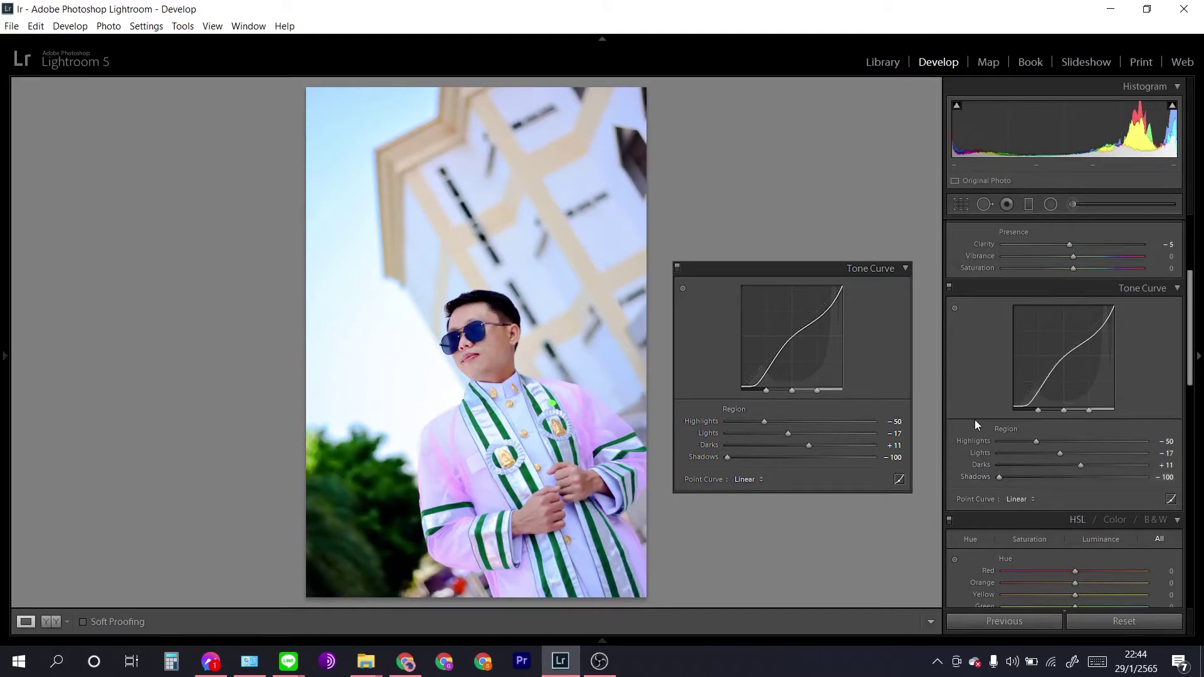
pyautogui.scroll(-3, 974, 419)
pyautogui.scroll(-3, 961, 420)
# Lower red saturation and raise orange saturation to +32.
pyautogui.scroll(-1, 1185, 420)
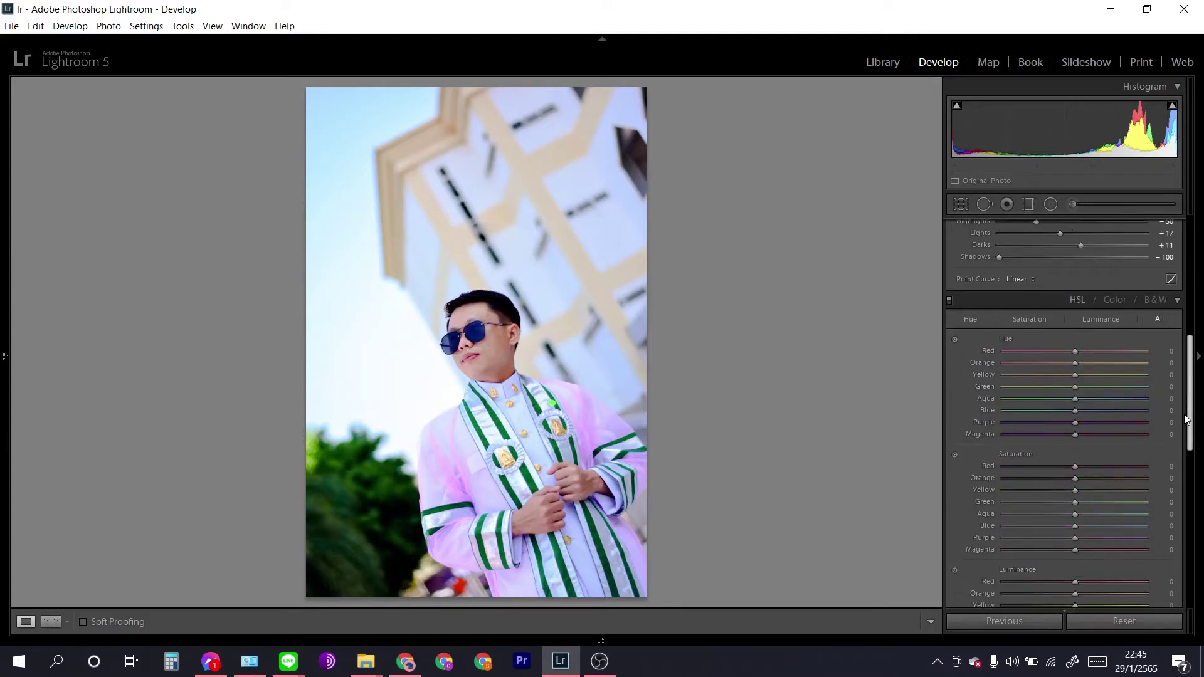
pyautogui.moveTo(1187, 421); pyautogui.dragTo(1190, 453)
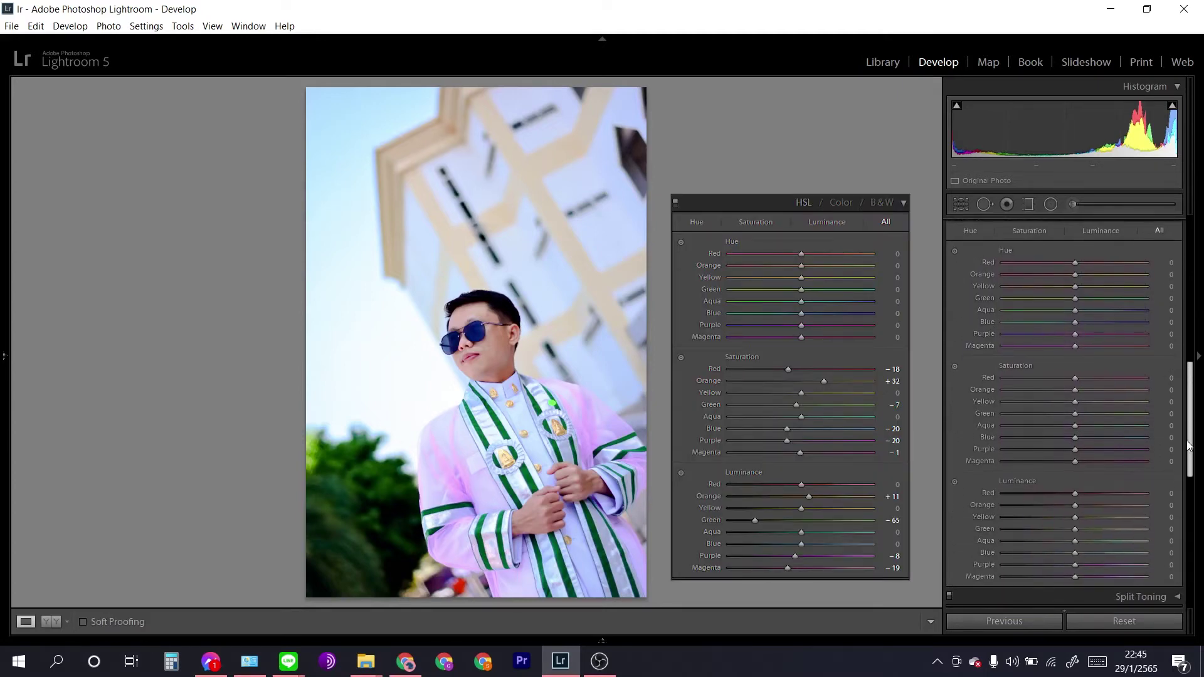
pyautogui.scroll(1, 1178, 439)
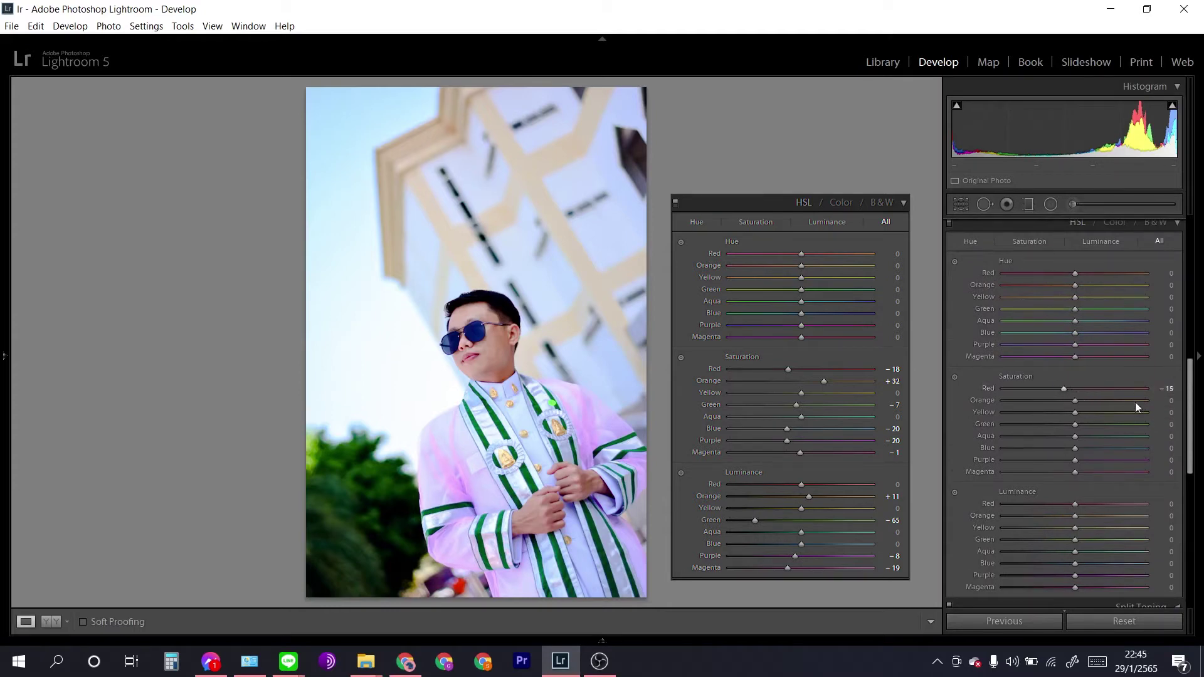
pyautogui.click(1165, 388)
pyautogui.moveTo(1071, 405); pyautogui.dragTo(1079, 406)
pyautogui.click(1165, 401)
pyautogui.press('Return')
# Set aqua saturation to −7, blue and purple to −20, magenta to −1.
pyautogui.moveTo(1075, 438); pyautogui.dragTo(1067, 437)
pyautogui.click(1163, 437)
pyautogui.press('Return')
pyautogui.hotkey('shift', 'Down')
pyautogui.hotkey('shift', 'Down')
pyautogui.hotkey('shift', 'Down')
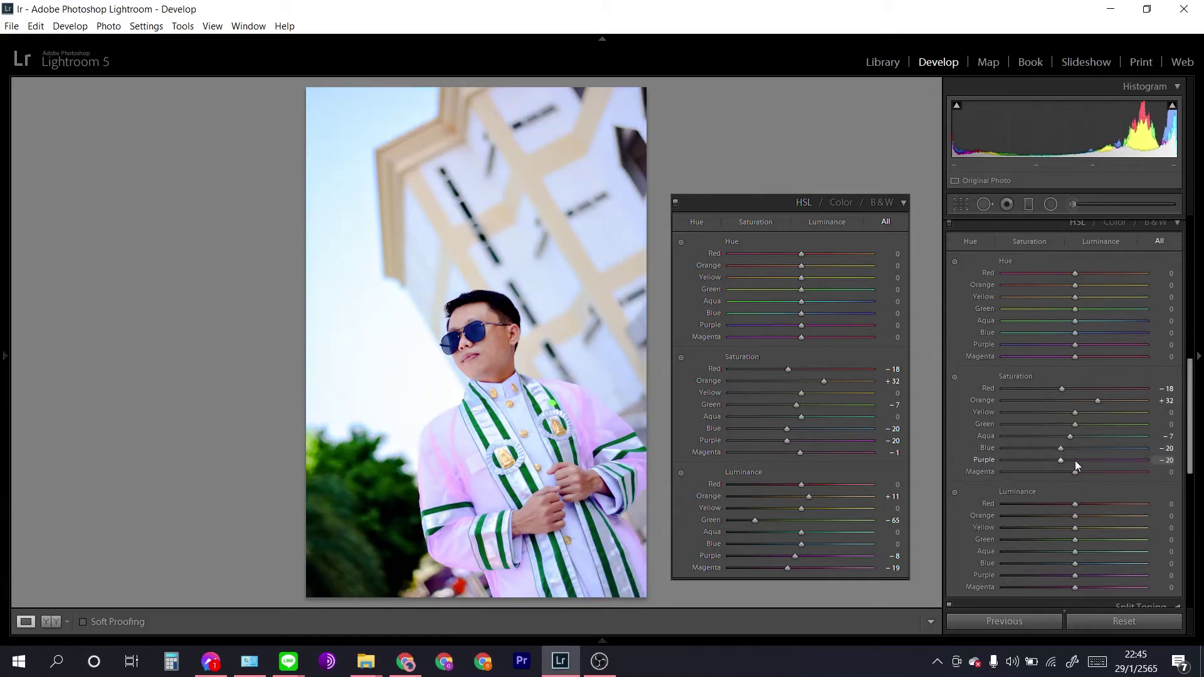
pyautogui.hotkey('shift', 'Down')
pyautogui.press('Return')
# Raise orange luminance to +11 and darken green luminance to −65.
pyautogui.moveTo(1074, 518); pyautogui.dragTo(1087, 518)
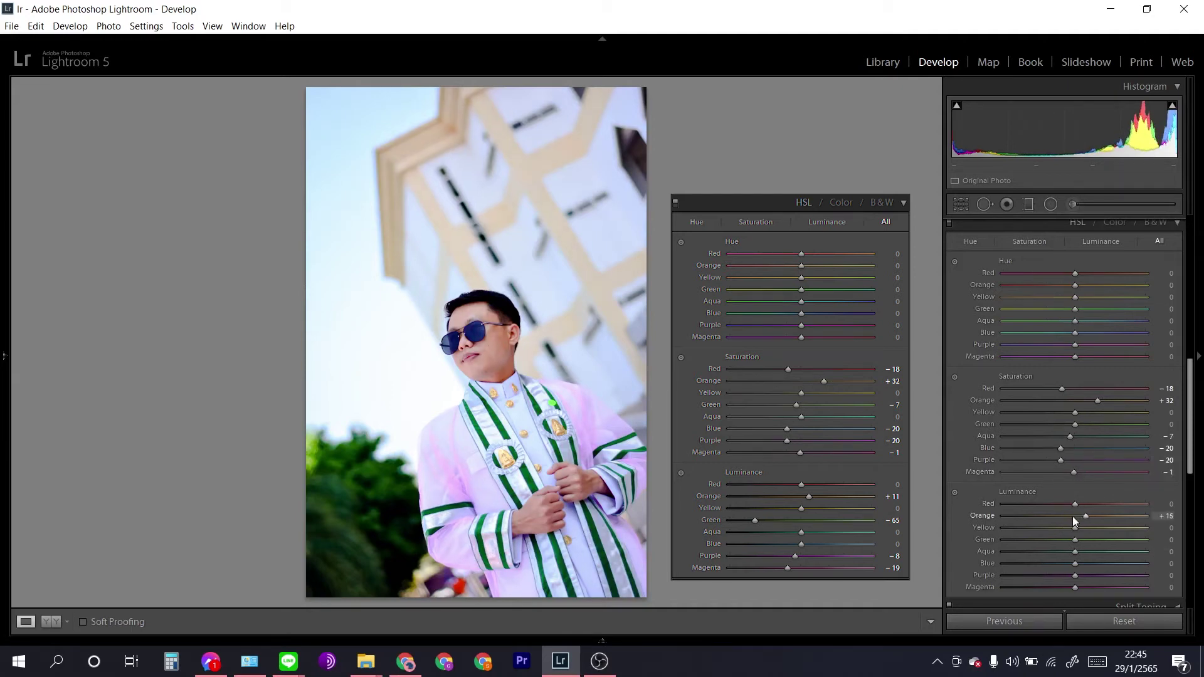
pyautogui.click(1169, 517)
pyautogui.press('Return')
pyautogui.scroll(6, 1076, 540)
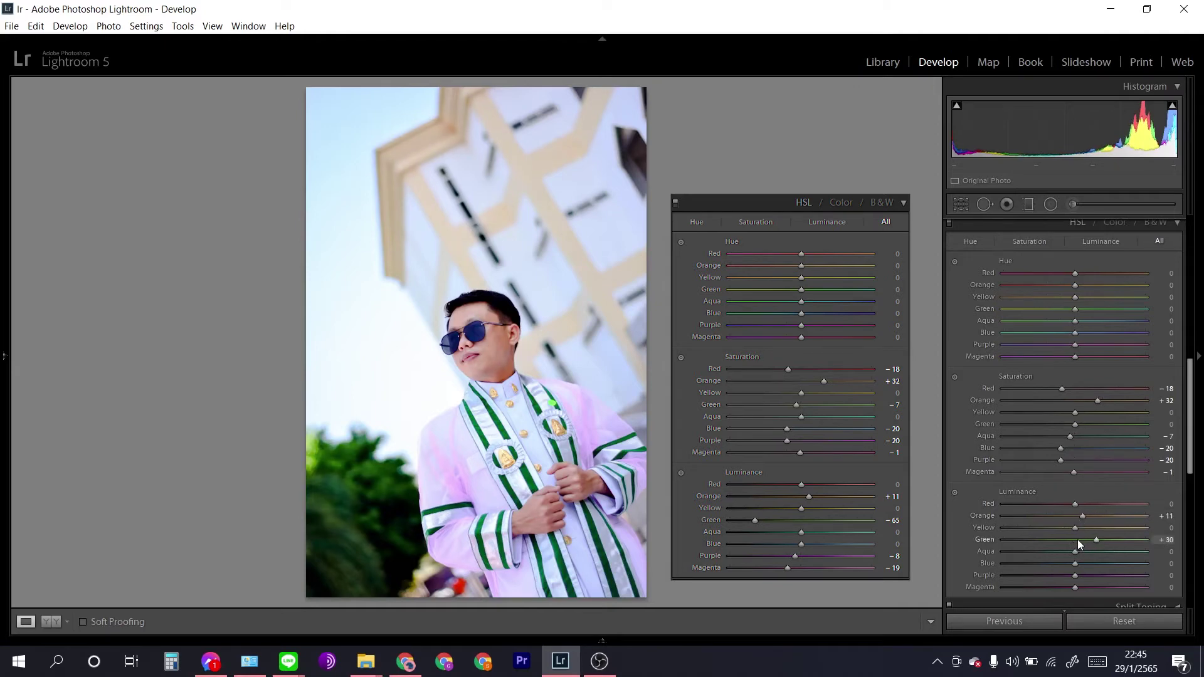
pyautogui.scroll(1, 1079, 540)
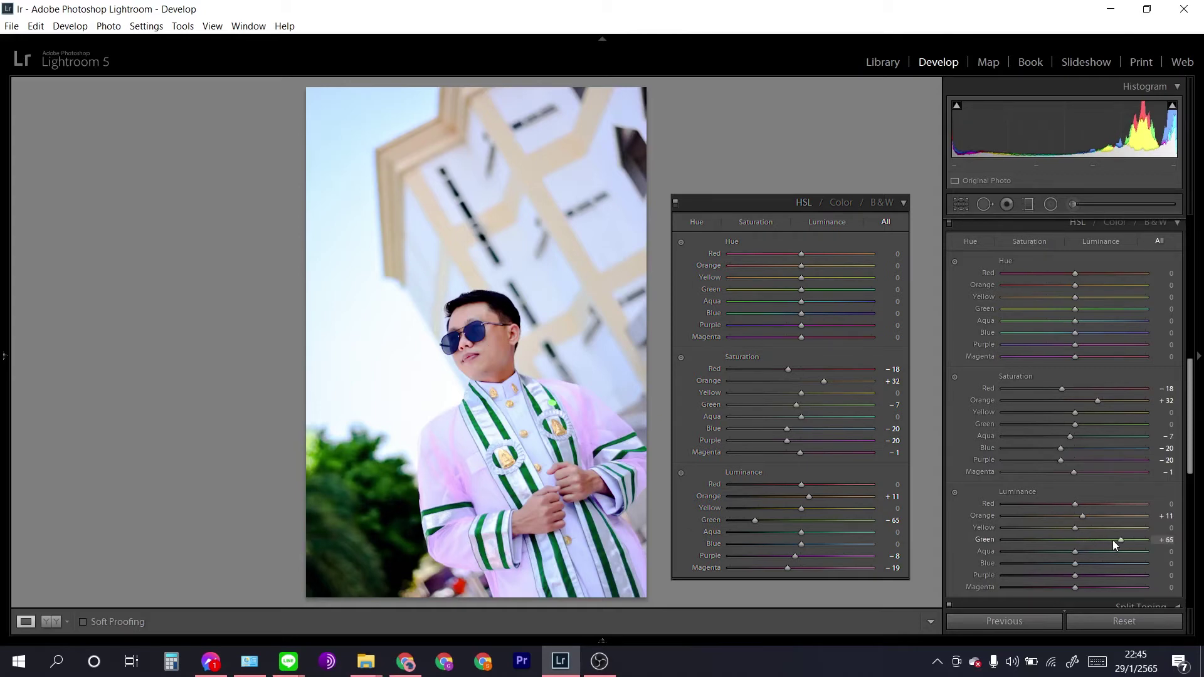
pyautogui.moveTo(1113, 543); pyautogui.dragTo(1037, 551)
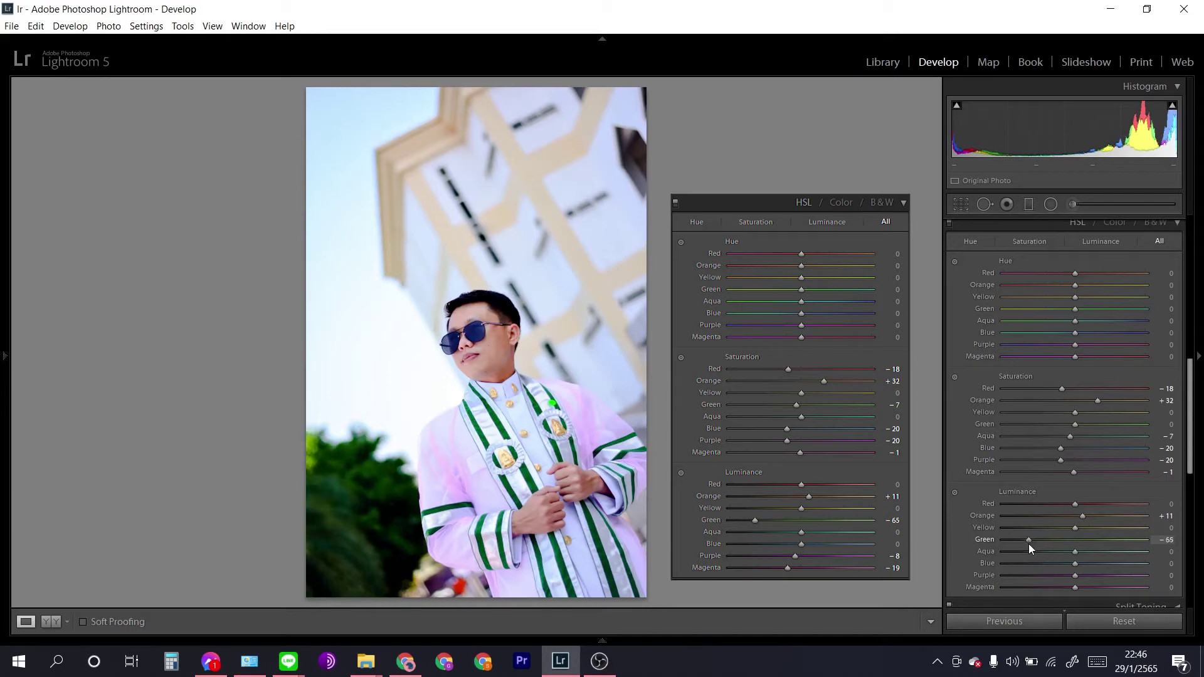
pyautogui.moveTo(1028, 544); pyautogui.dragTo(1026, 543)
# Lower purple luminance to −8 and reduce magenta luminance.
pyautogui.moveTo(1076, 576); pyautogui.dragTo(1067, 577)
pyautogui.click(1161, 575)
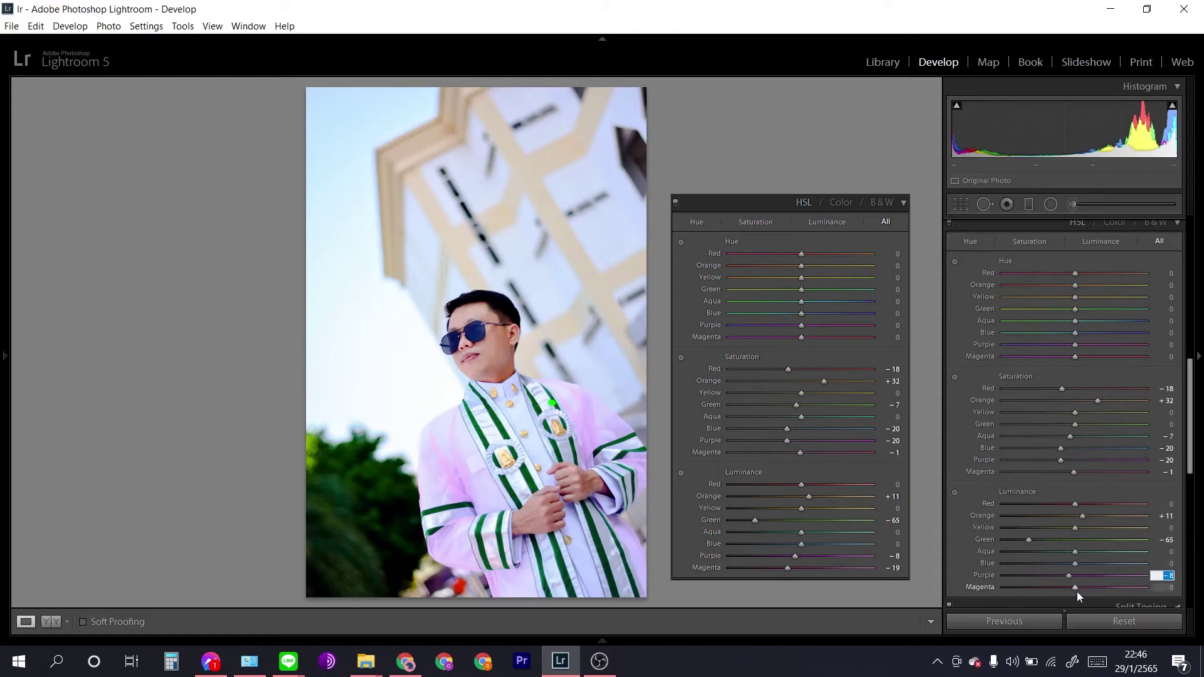
pyautogui.press('Return')
pyautogui.write('-35')
pyautogui.press('Return')
pyautogui.moveTo(1078, 589); pyautogui.dragTo(1075, 589)
pyautogui.click(1163, 587)
pyautogui.moveTo(1189, 436); pyautogui.dragTo(1190, 489)
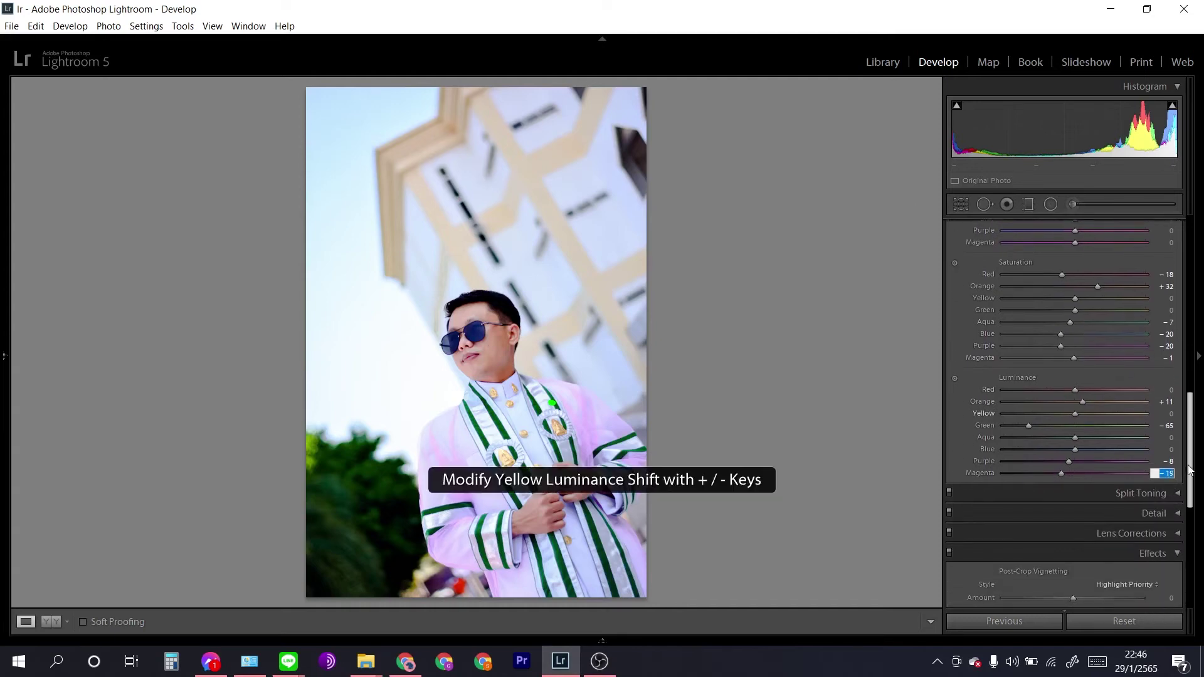
pyautogui.scroll(-2, 1189, 489)
pyautogui.scroll(-2, 1189, 489)
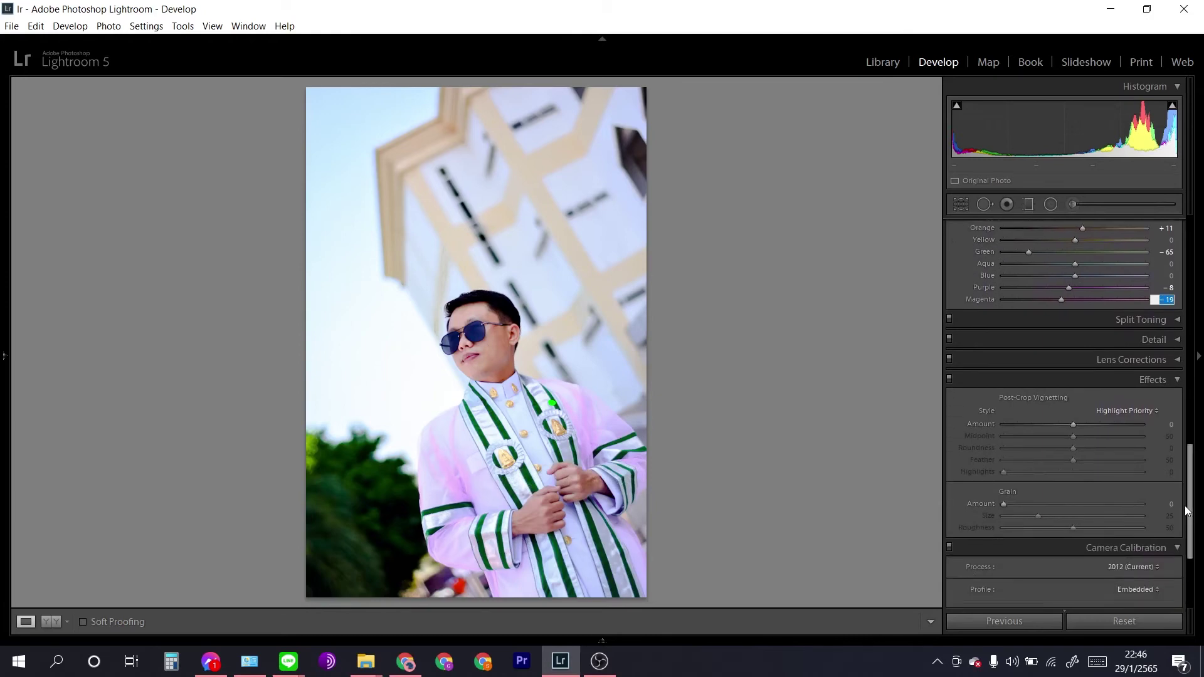
# Shift the Camera Calibration green primary hue to +67.
pyautogui.scroll(-3, 1191, 495)
pyautogui.scroll(-1, 1190, 476)
pyautogui.scroll(-2, 1189, 463)
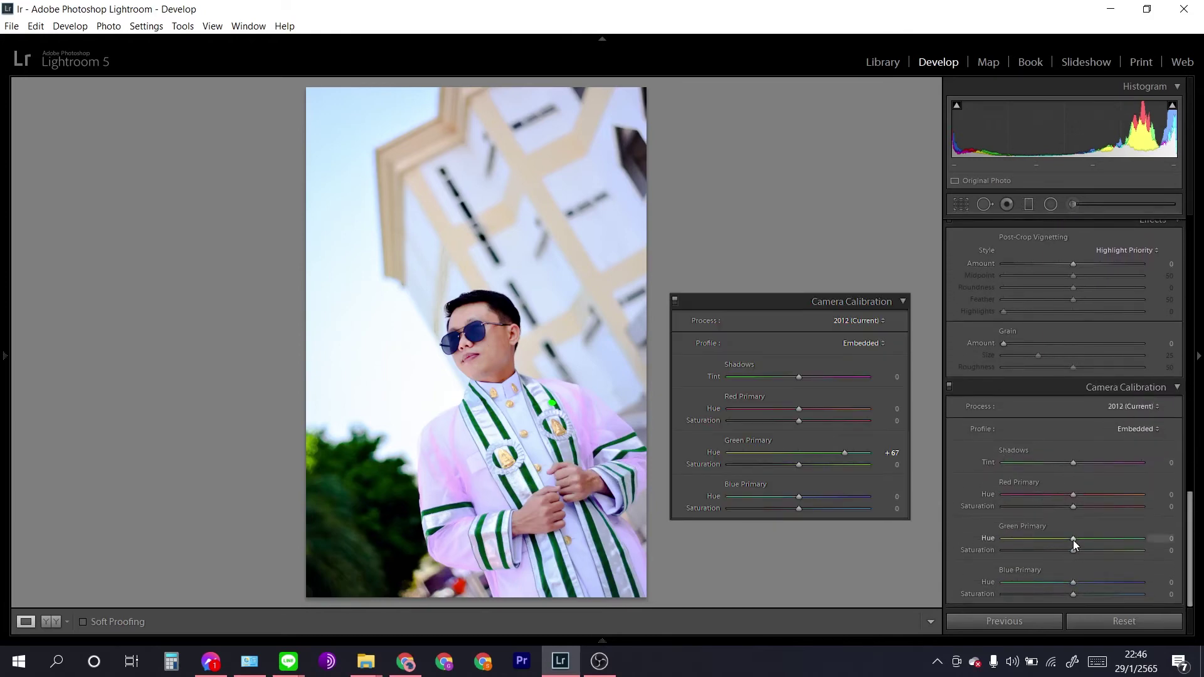
pyautogui.write('40')
pyautogui.press('Return')
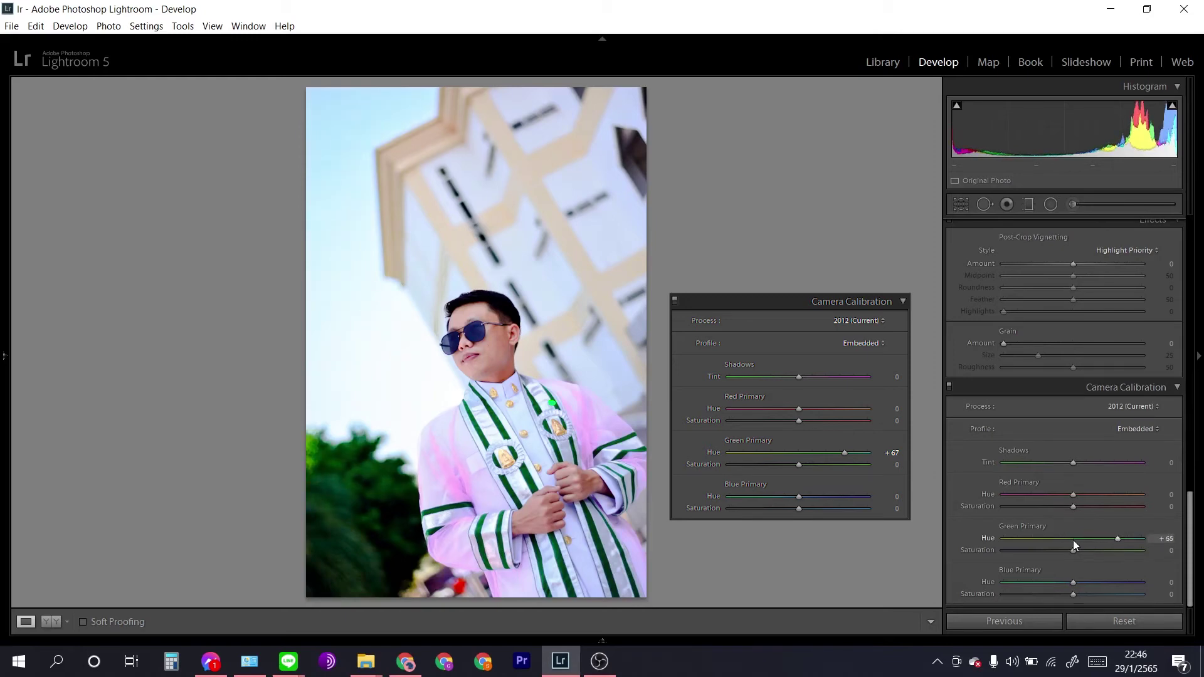
pyautogui.scroll(2, 1128, 524)
pyautogui.scroll(-2, 1181, 516)
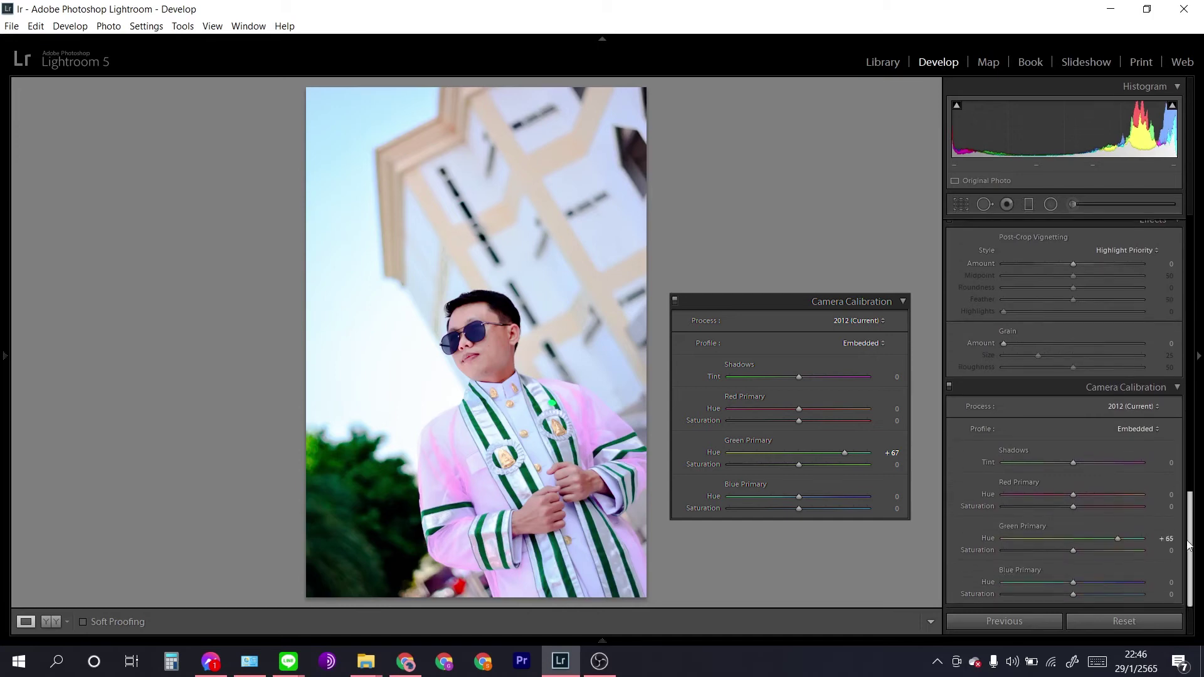
pyautogui.click(1161, 538)
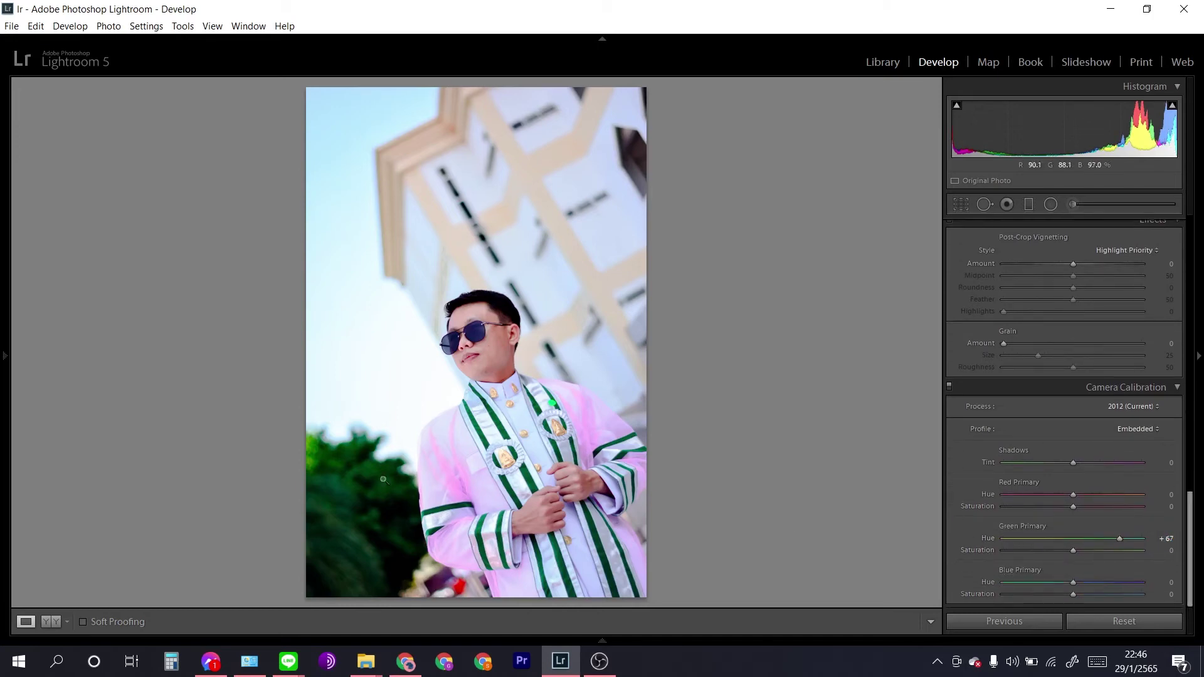
# Show the Before/After comparison and export the edited photo as a JPEG.
pyautogui.click(53, 622)
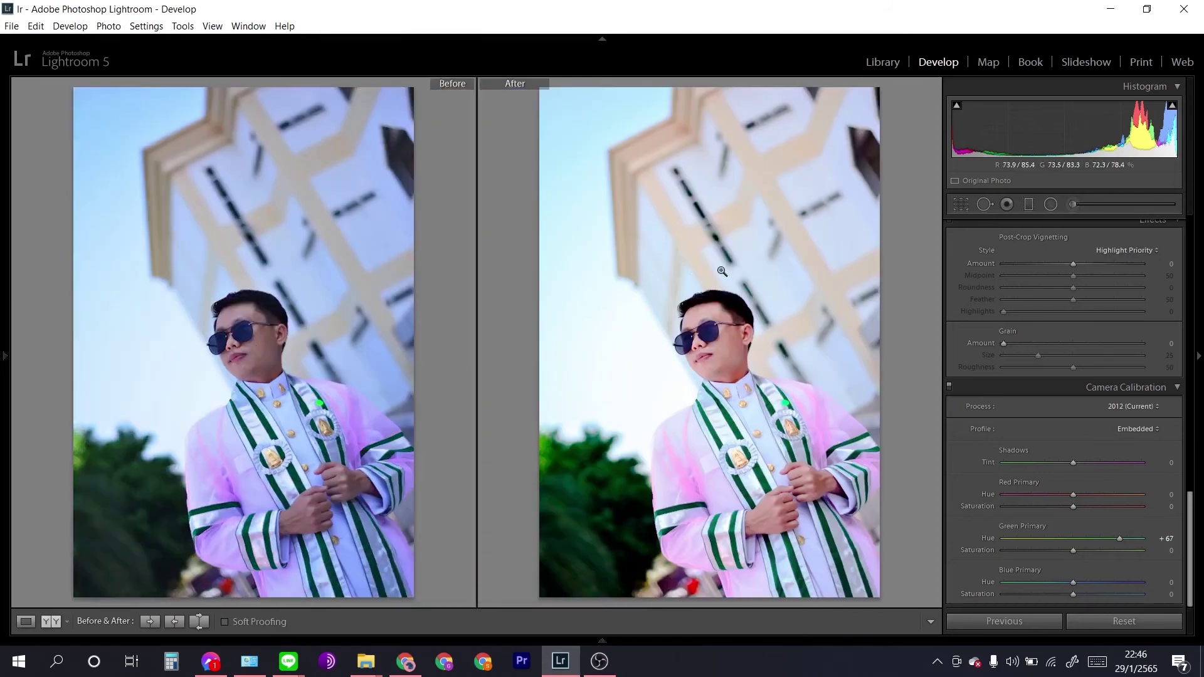
pyautogui.rightClick(709, 365)
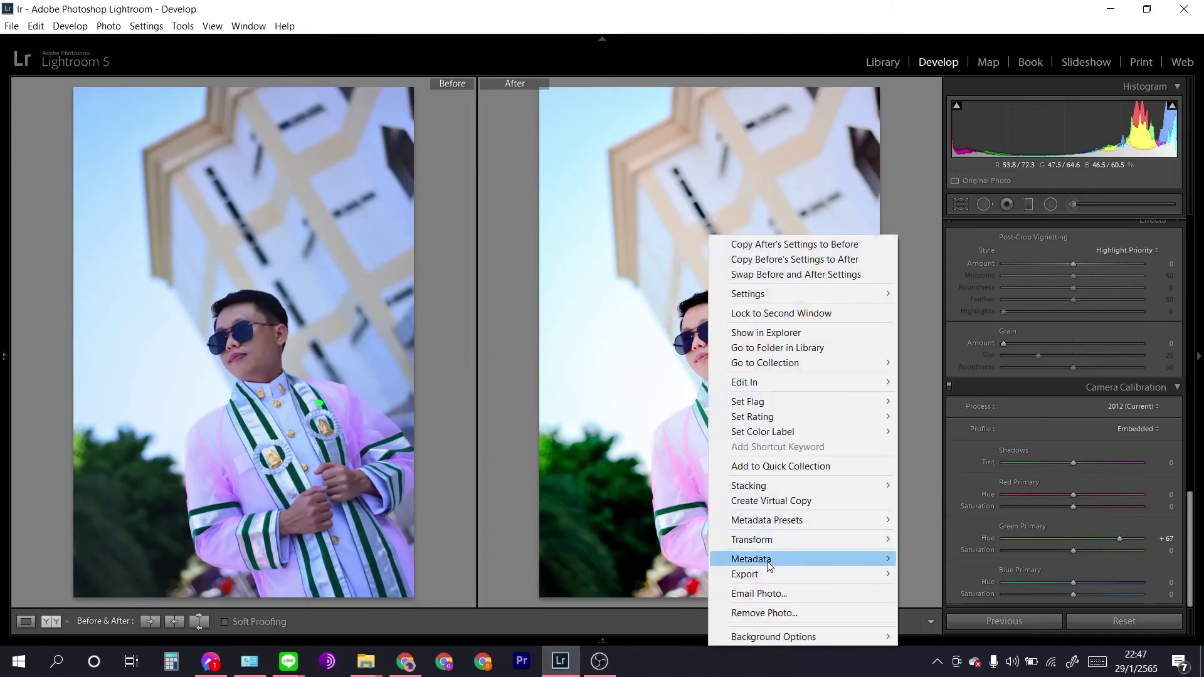
pyautogui.moveTo(743, 573)
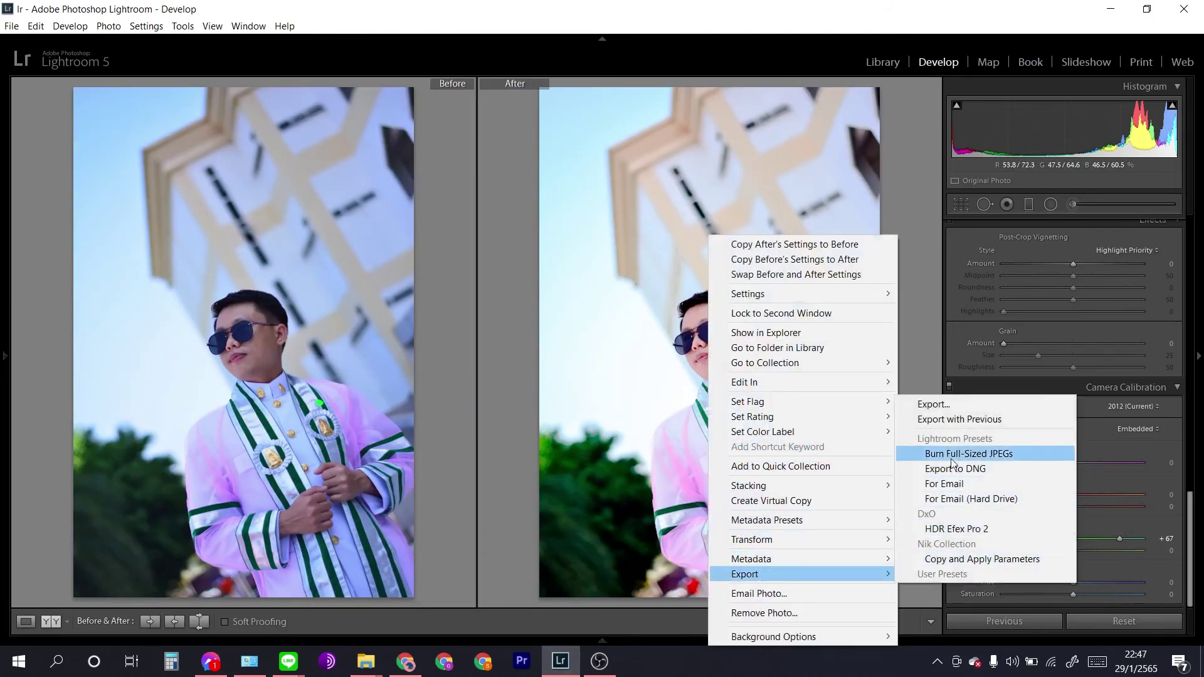
pyautogui.click(933, 404)
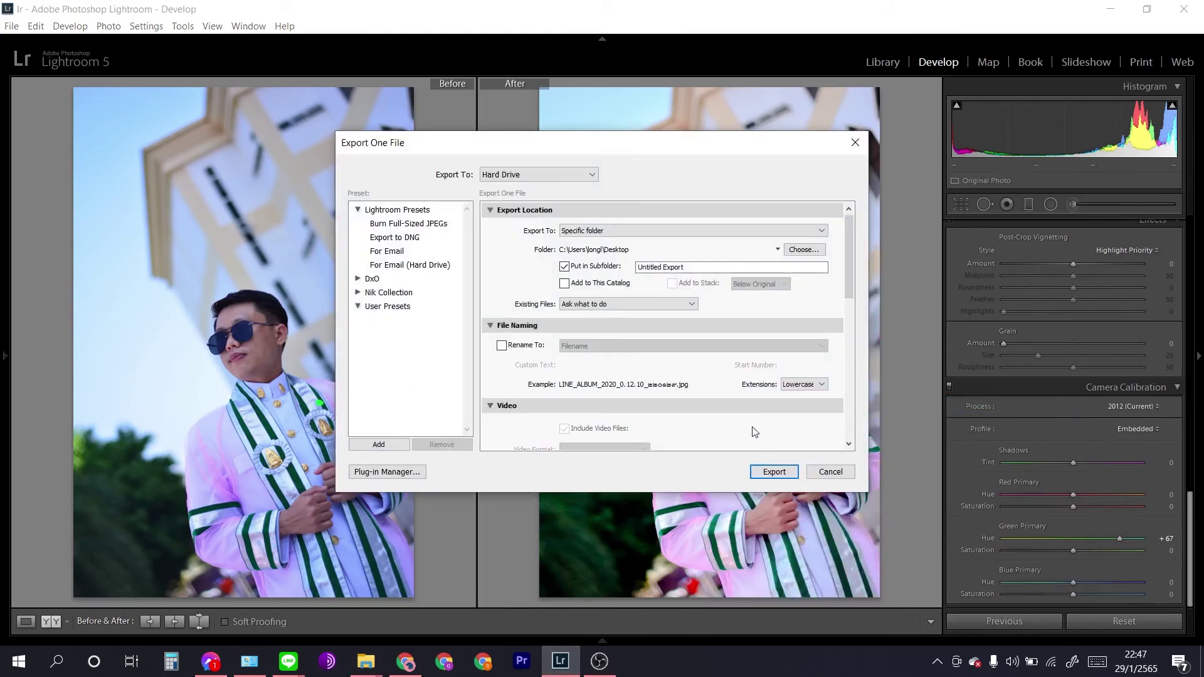
pyautogui.click(771, 471)
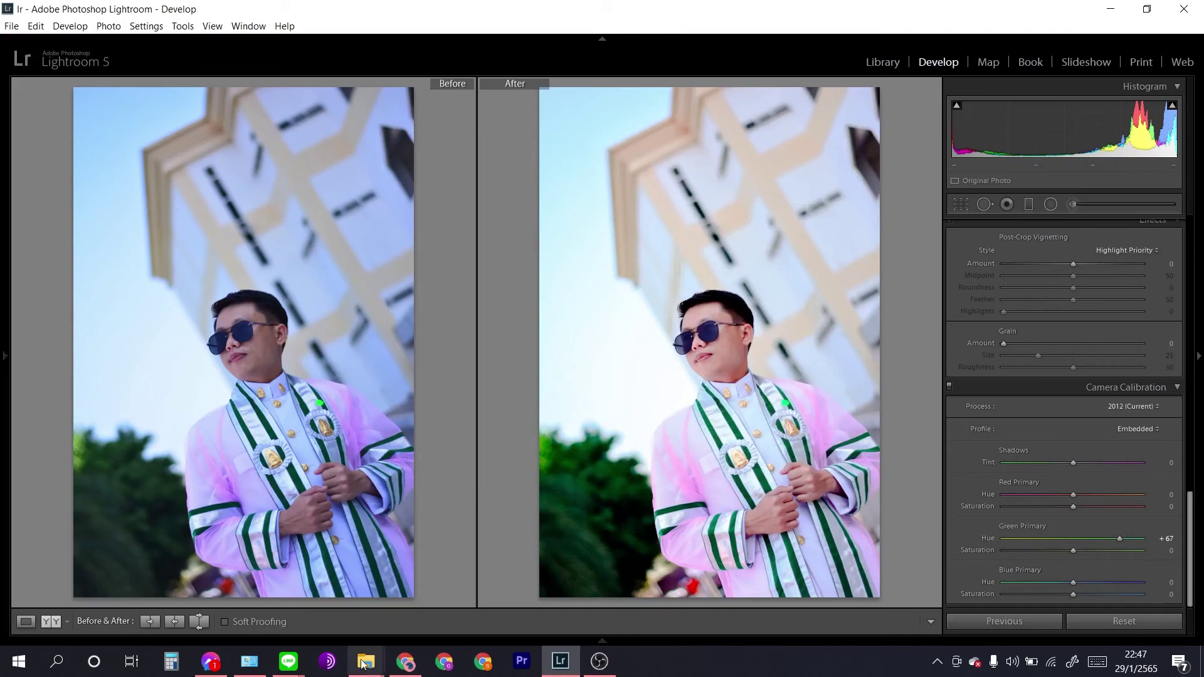
# Open the exported JPEG from the Untitled Export folder in Photos.
pyautogui.moveTo(366, 660)
pyautogui.click(537, 577)
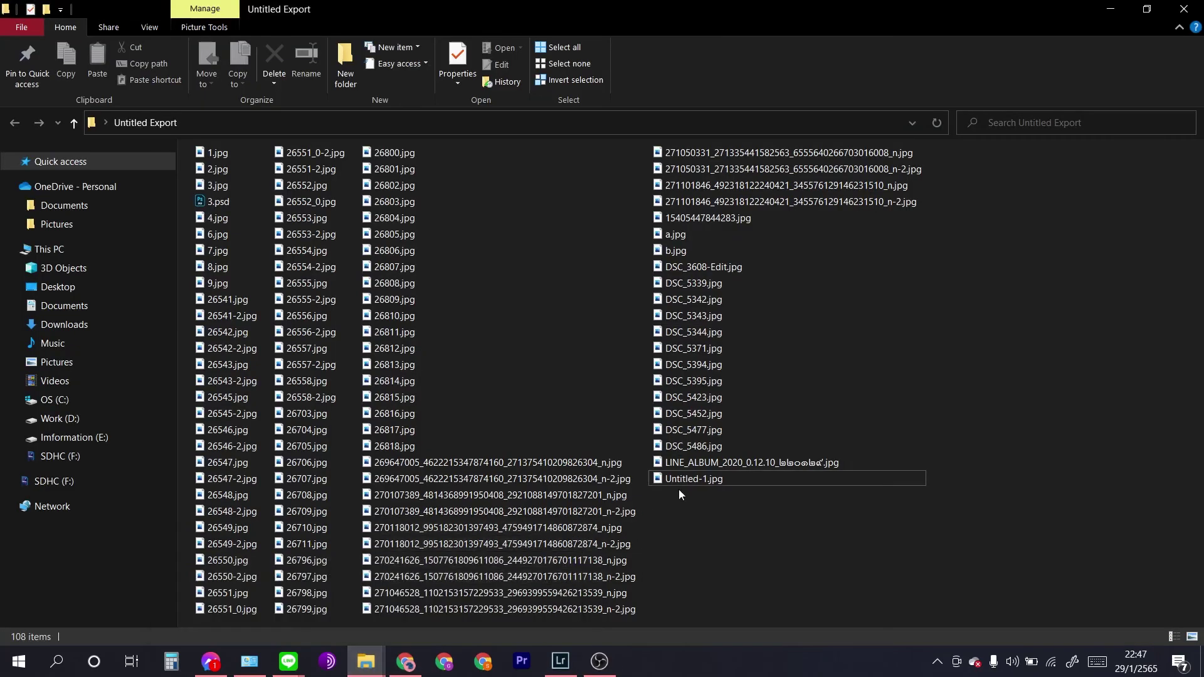
pyautogui.click(701, 463)
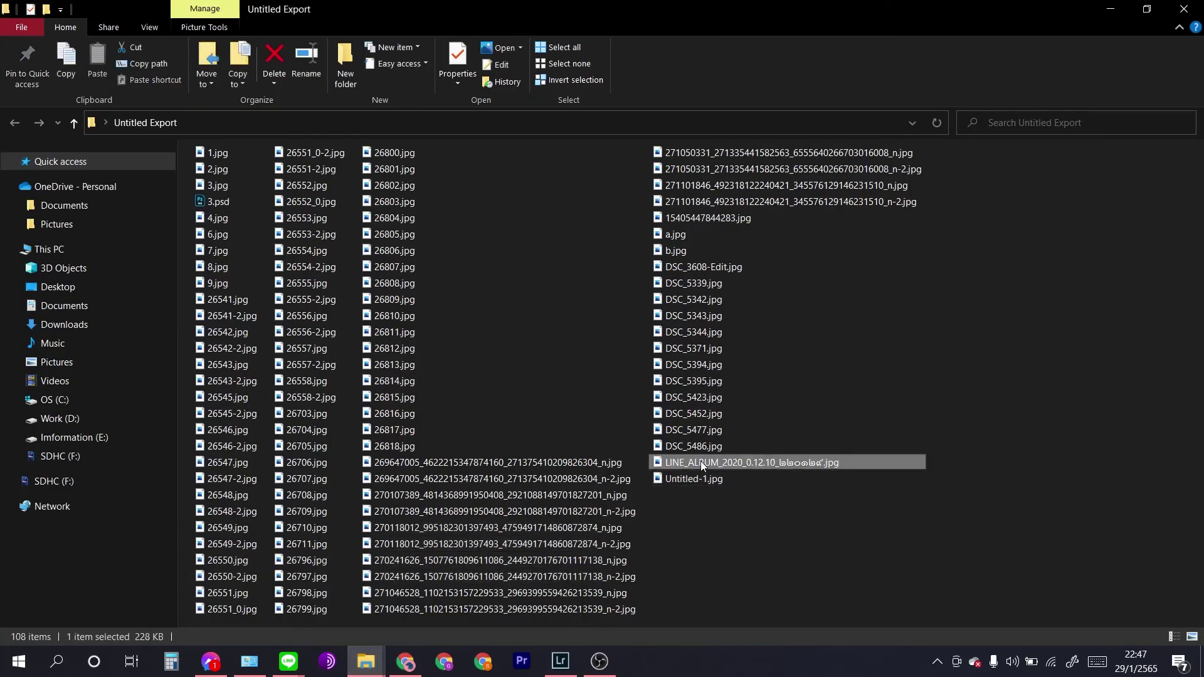
pyautogui.doubleClick(701, 462)
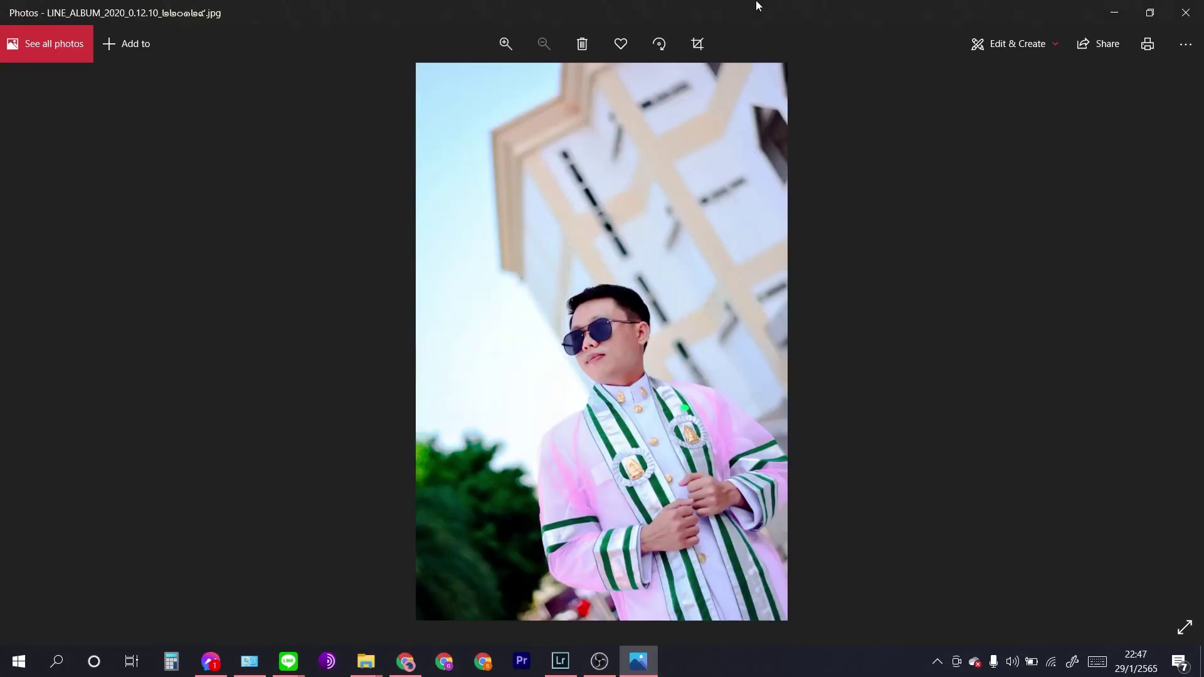
# Shrink Photos to a window placed over Lightroom's After image.
pyautogui.moveTo(756, 5)
pyautogui.mouseDown()
pyautogui.moveTo(696, 64)
pyautogui.moveTo(415, 54)
pyautogui.moveTo(869, 60)
pyautogui.mouseUp()
pyautogui.click(1185, 10)
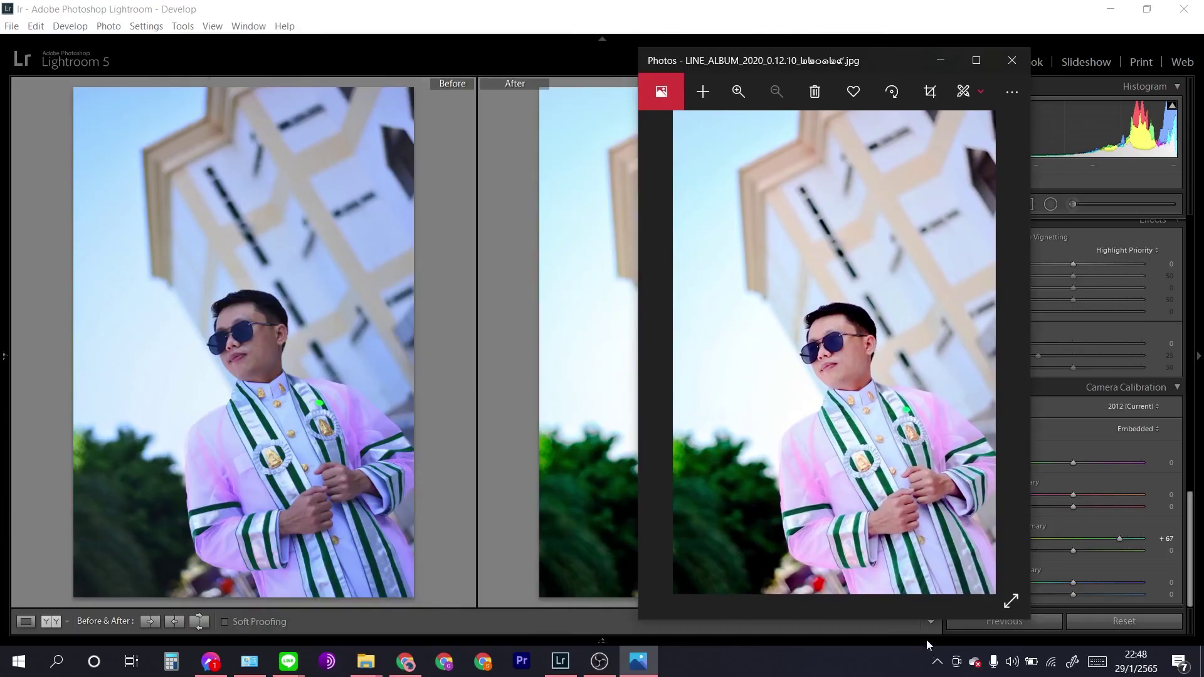